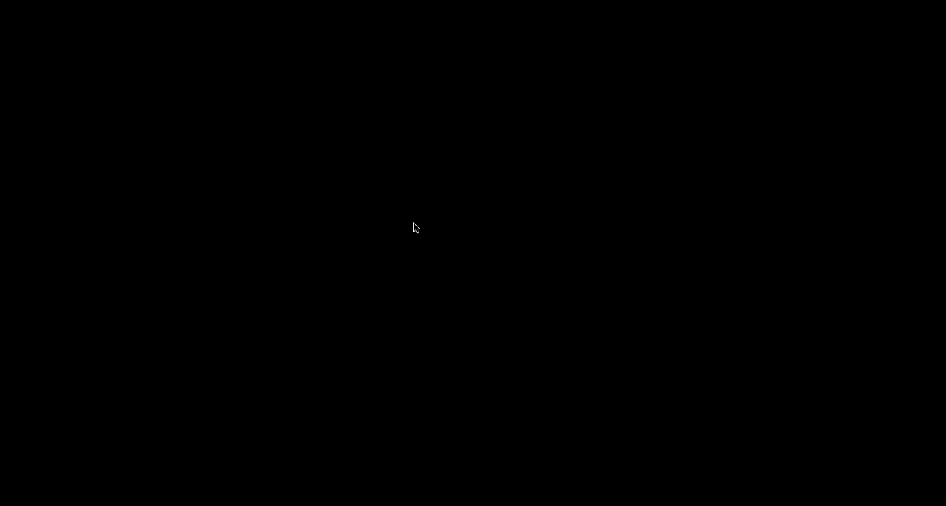
Begin a group in row 5 of the survey sheet with type begin_group, name table and label Example table
text(begin_group)
key(Tab)
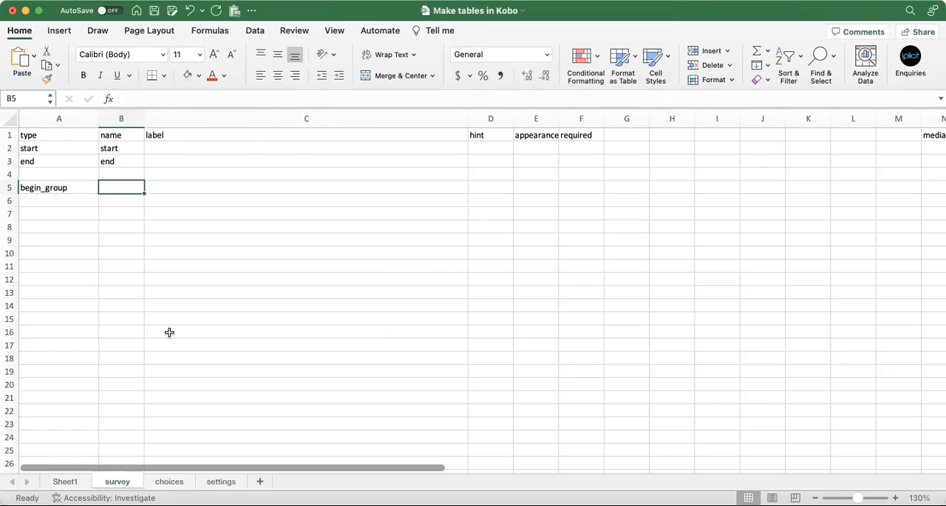
text(table)
key(Tab)
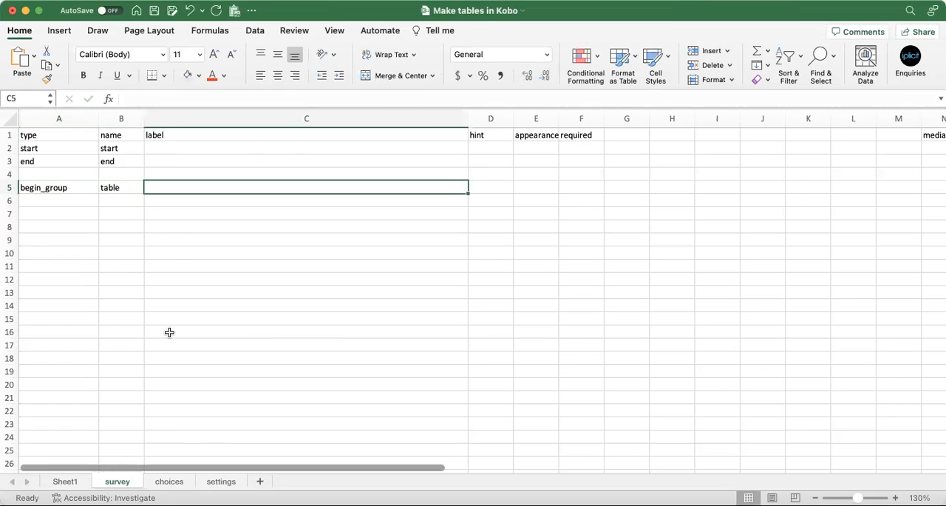
text(Exampl.e)
key(BackSpace)
key(BackSpace)
text(e table)
Set the group's appearance to field-list w3, checking the column layout of the sample table on Sheet1
key(Tab)
key(Tab)
text(field)
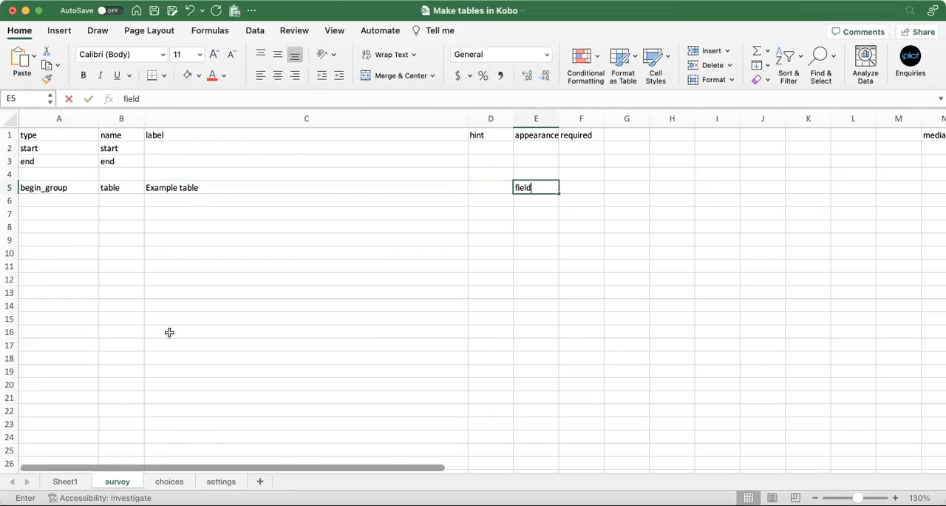
text(-list)
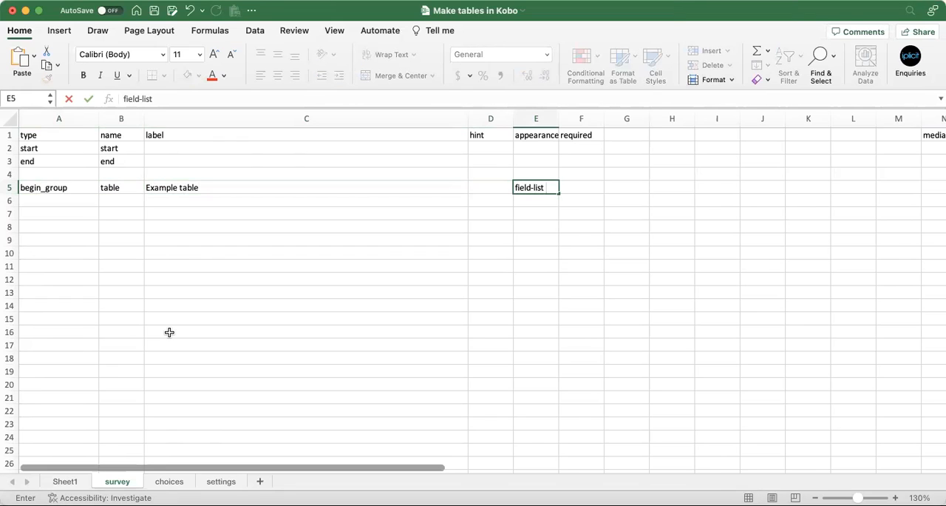
click(65, 481)
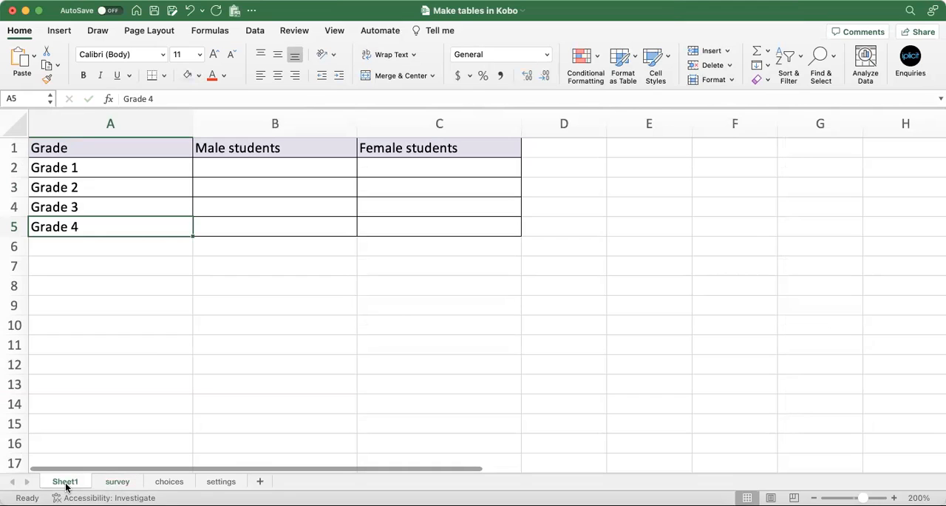
click(116, 482)
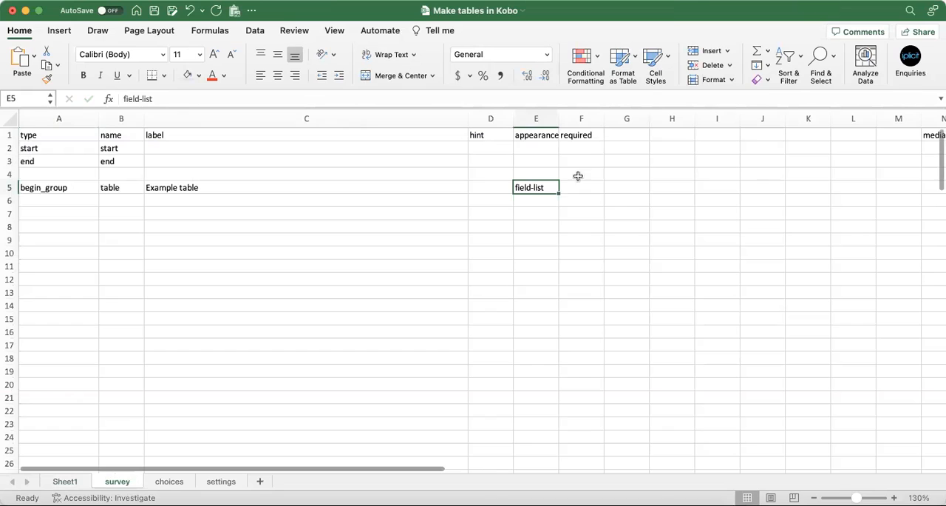
double_click(551, 186)
text(w3)
key(Return)
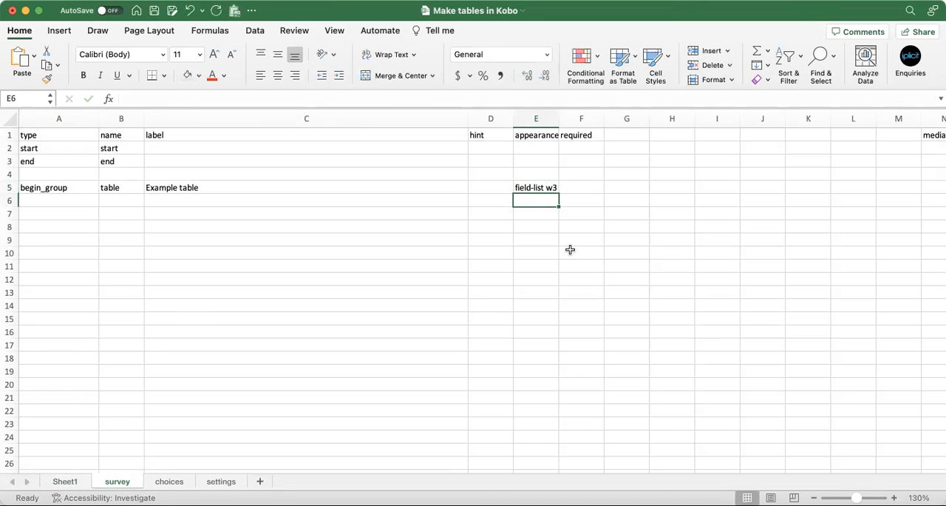
Review the header cells of the sample table on Sheet1, then return to the survey sheet
key(Left)
key(Left)
key(Left)
key(Left)
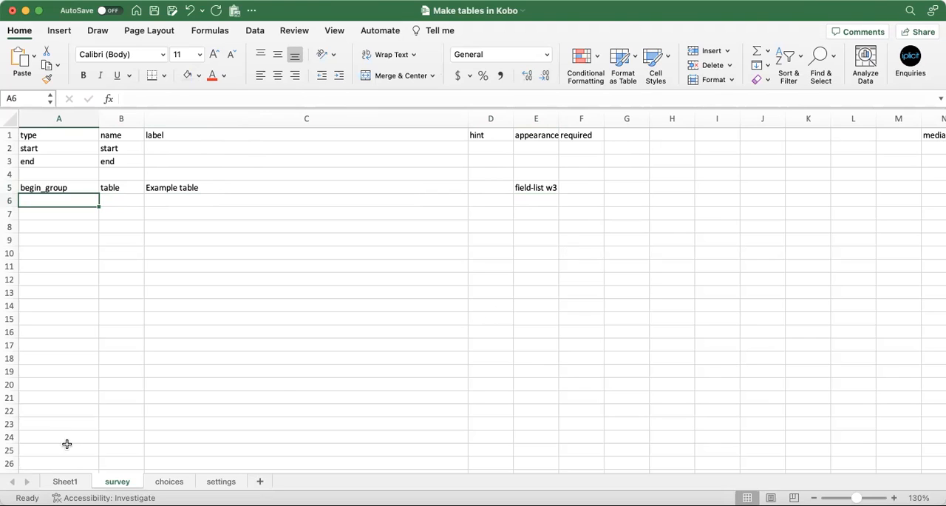
click(65, 482)
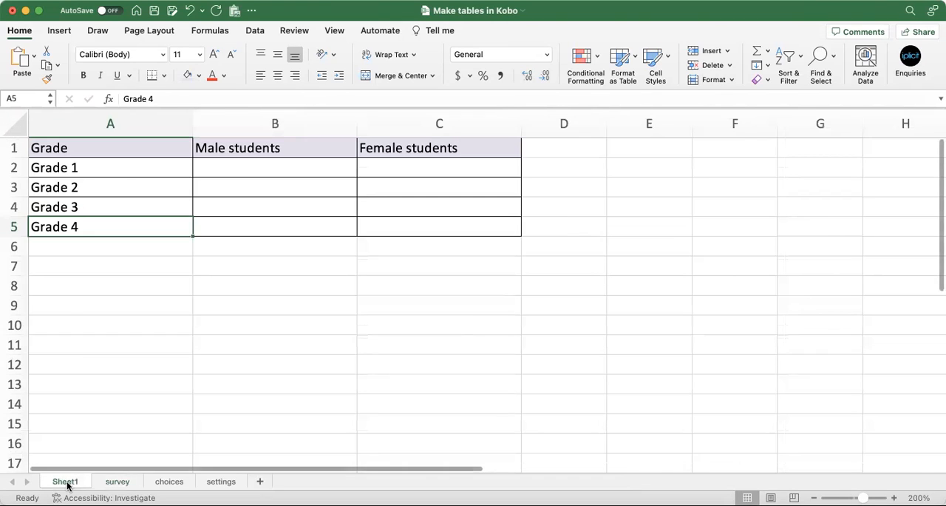
click(87, 153)
click(219, 152)
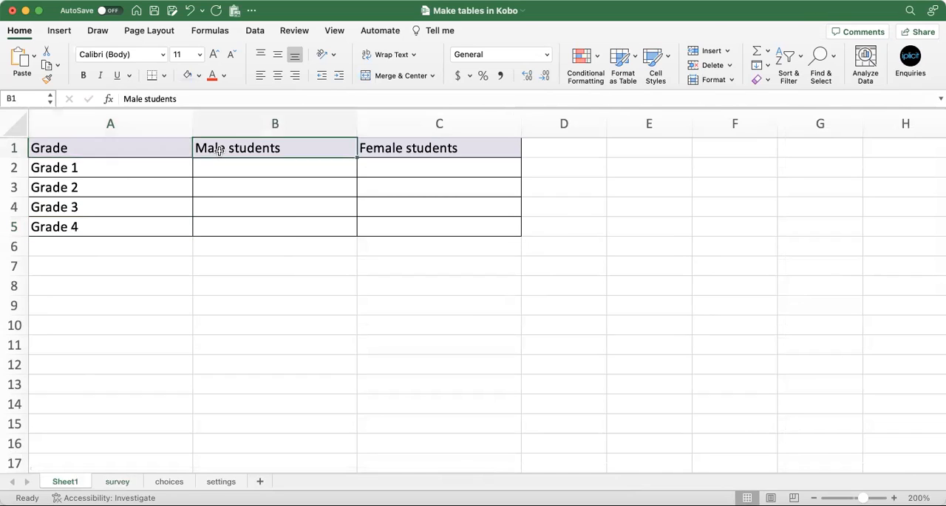
click(388, 151)
click(131, 481)
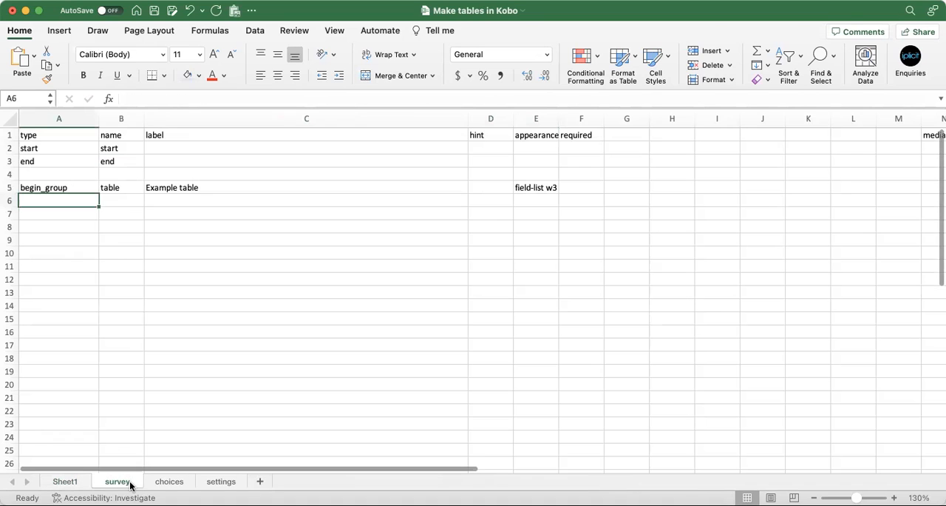
Enter note as the question type in rows 6, 7 and 8 below begin_group
text(note)
key(Return)
text(note)
key(Tab)
key(Return)
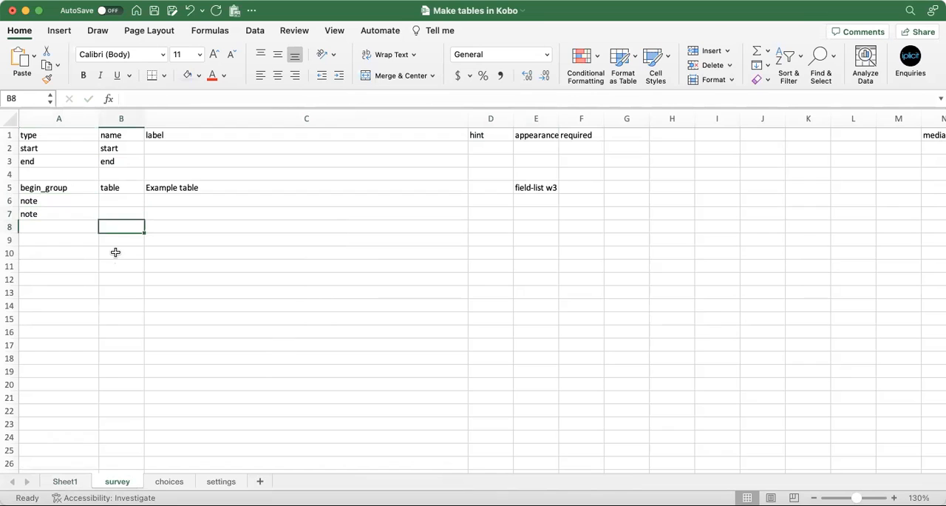
text(note)
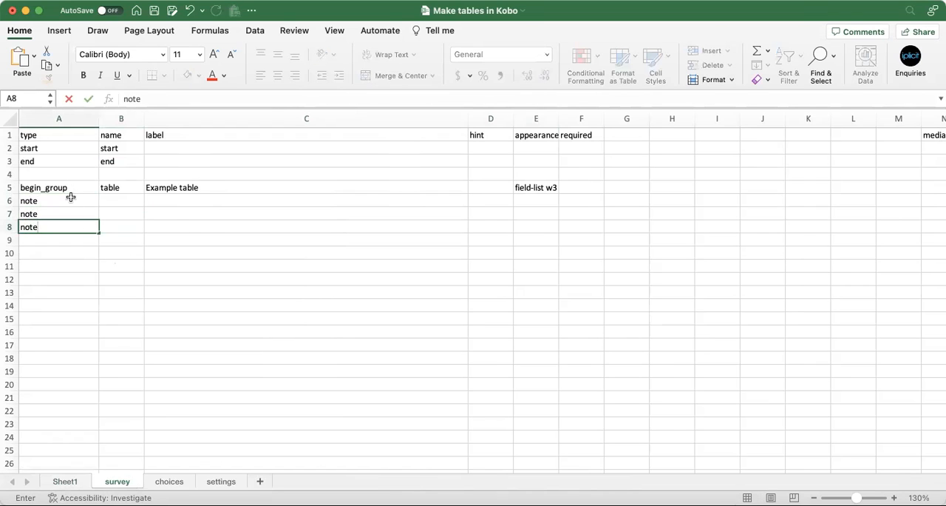
Copy the three note entries into the name column of the same rows and widen that column
drag(69, 196, 68, 225)
key(super+c)
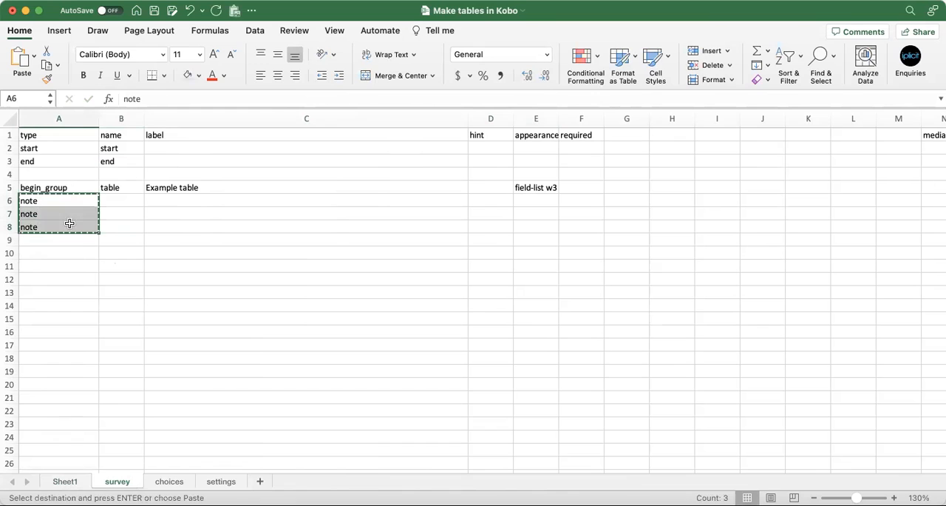
click(109, 201)
key(super+v)
click(206, 199)
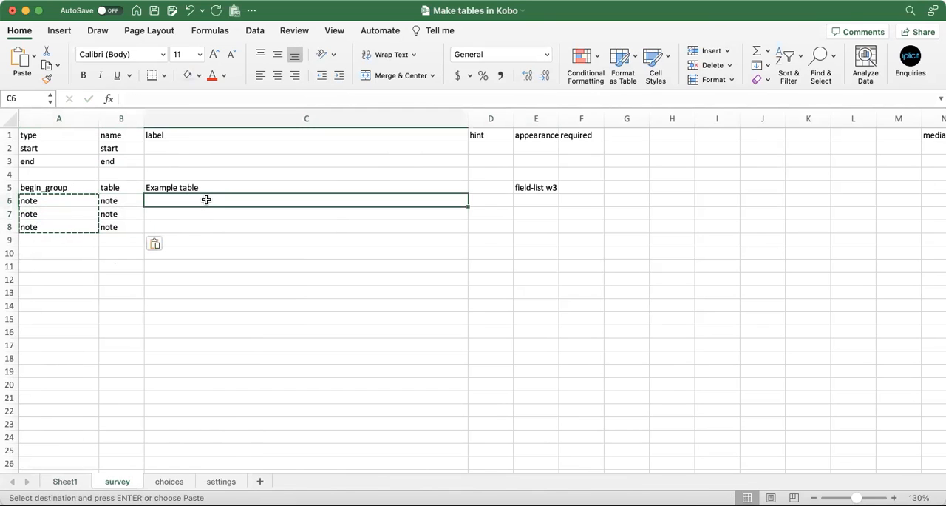
drag(145, 118, 176, 124)
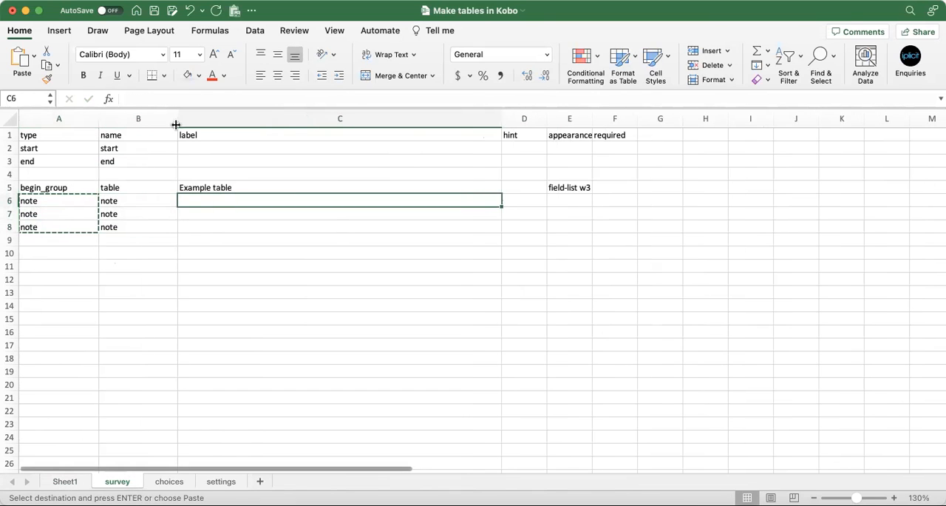
Label the three notes Grade, Male students and Female students, matching the sample table's headers on Sheet1
click(65, 481)
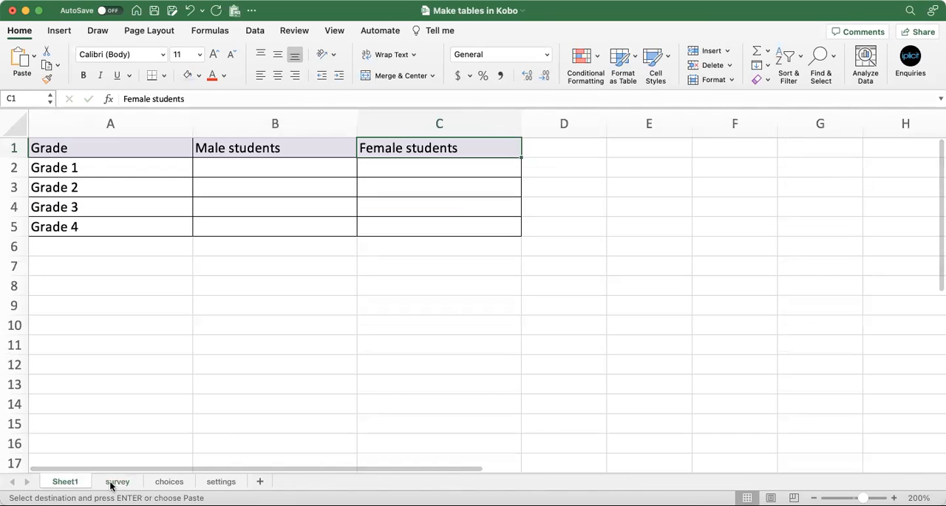
click(112, 482)
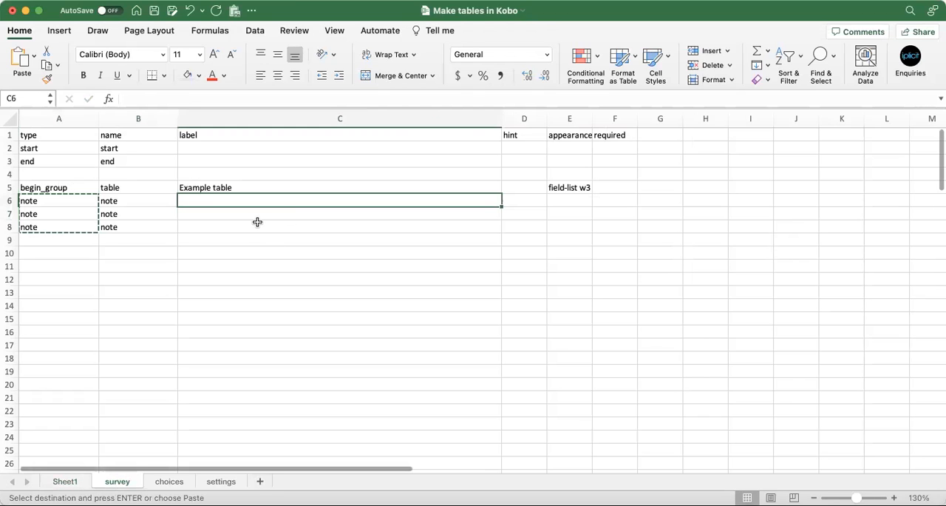
text(Grade)
key(Return)
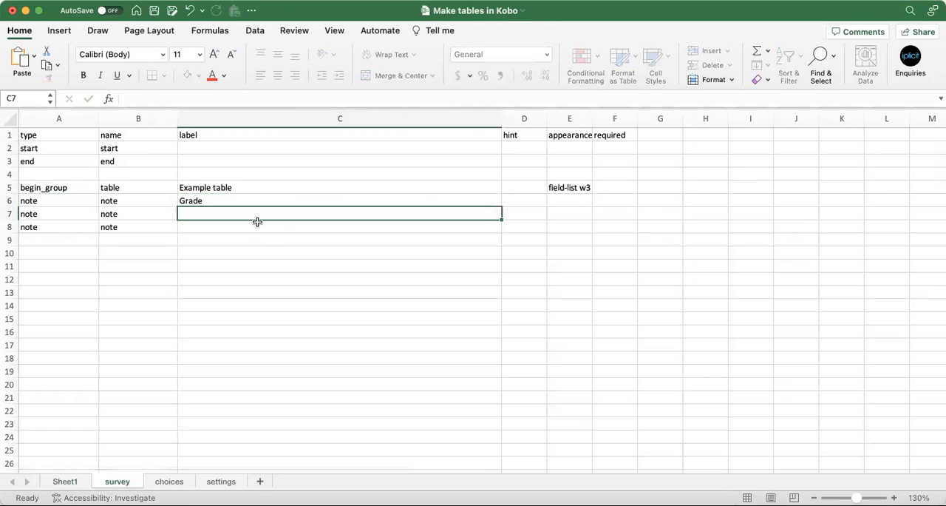
text(Male students)
key(Return)
text(Female students)
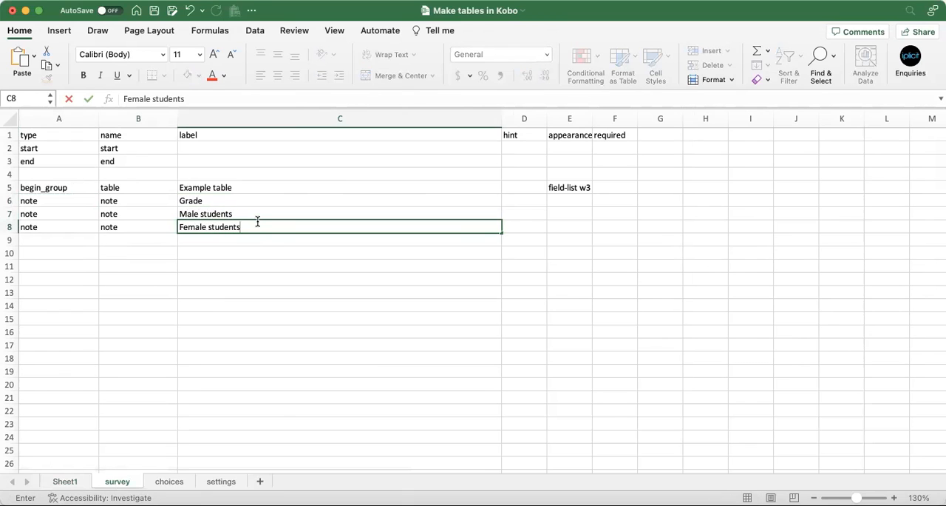
key(Return)
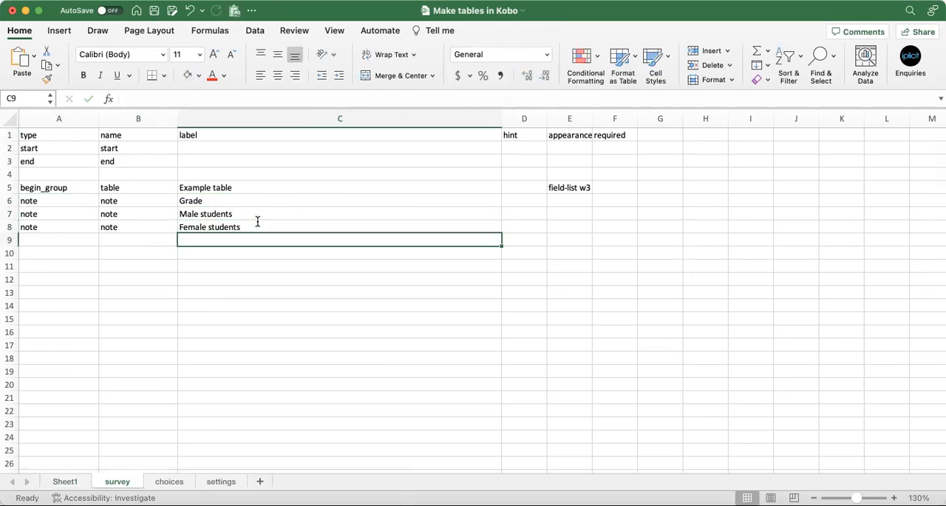
Close the group by entering end_group in the type column of row 9
key(Left)
key(Left)
text(end_fgr)
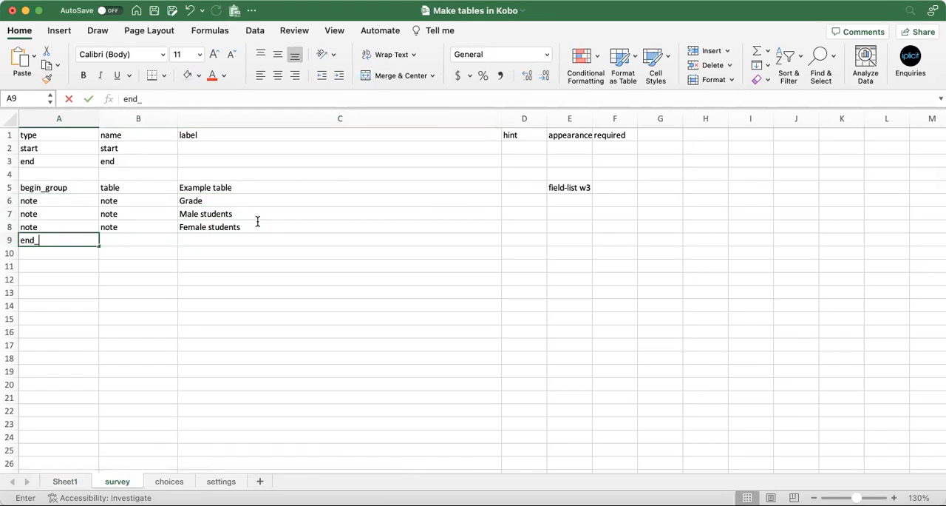
key(BackSpace)
key(BackSpace)
key(BackSpace)
text(groi)
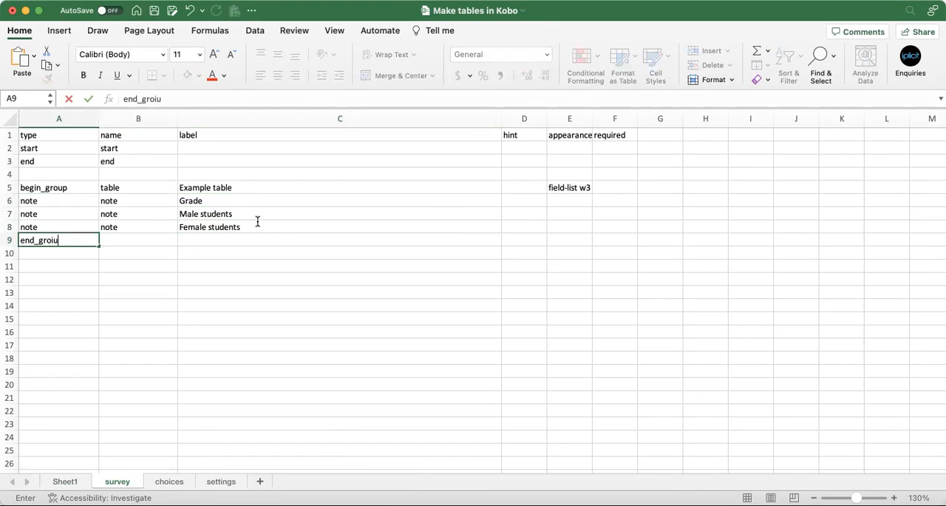
key(BackSpace)
text(up)
key(Return)
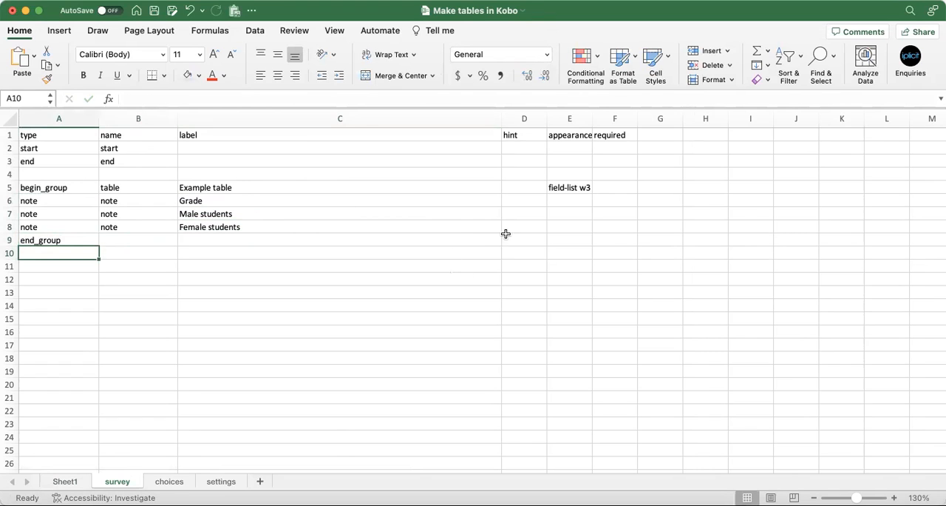
Set the appearance of all three notes to w1 and save the workbook
click(560, 203)
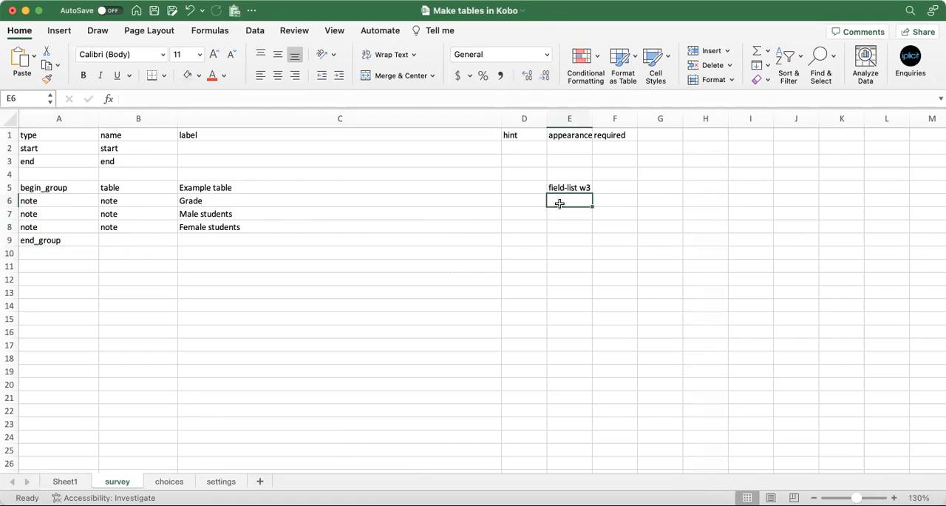
text(w1)
key(Return)
text(w1)
key(Return)
text(w1)
key(Return)
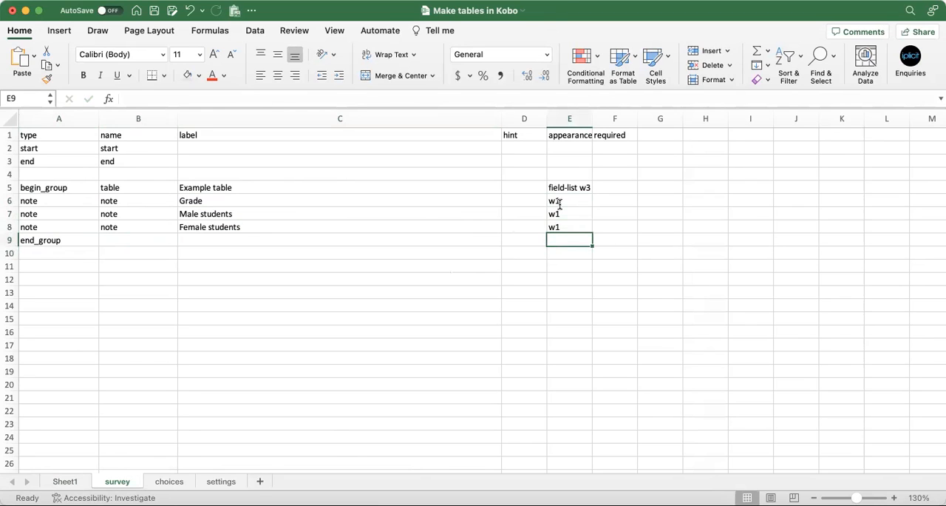
key(super+s)
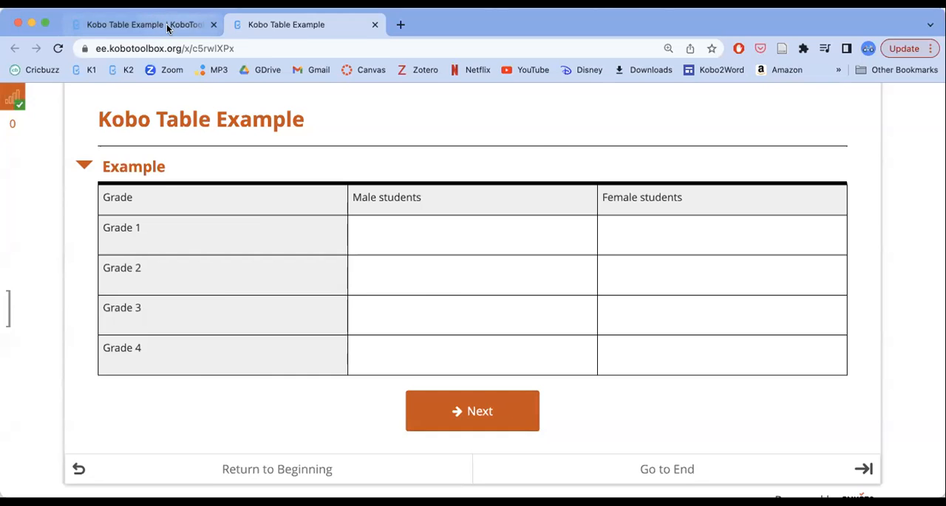
Switch to KoboToolbox in the browser, replace the Kobo Table Example form with the updated XLSForm and redeploy it
click(168, 28)
click(874, 191)
click(431, 272)
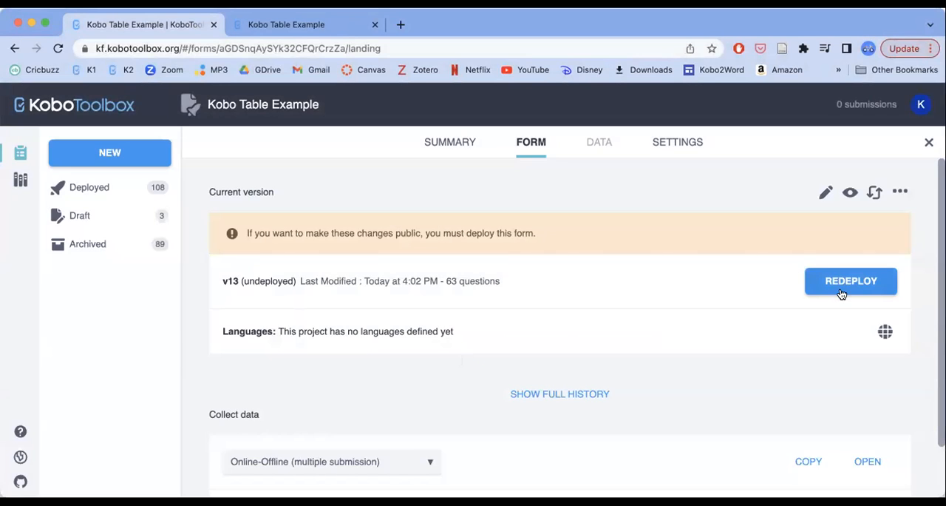
click(841, 292)
click(521, 257)
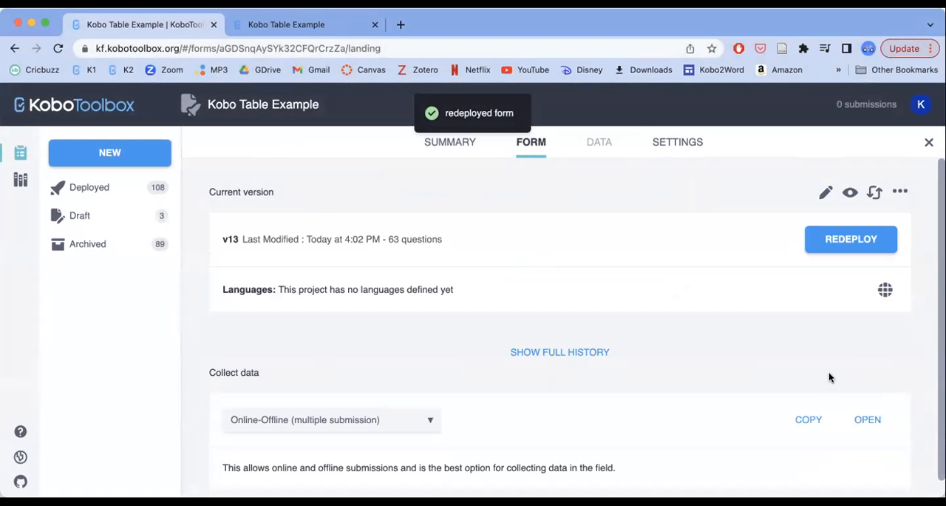
Open the redeployed web form, close the duplicate form page and reload the original one
click(866, 419)
scroll(629, 419, down, 2)
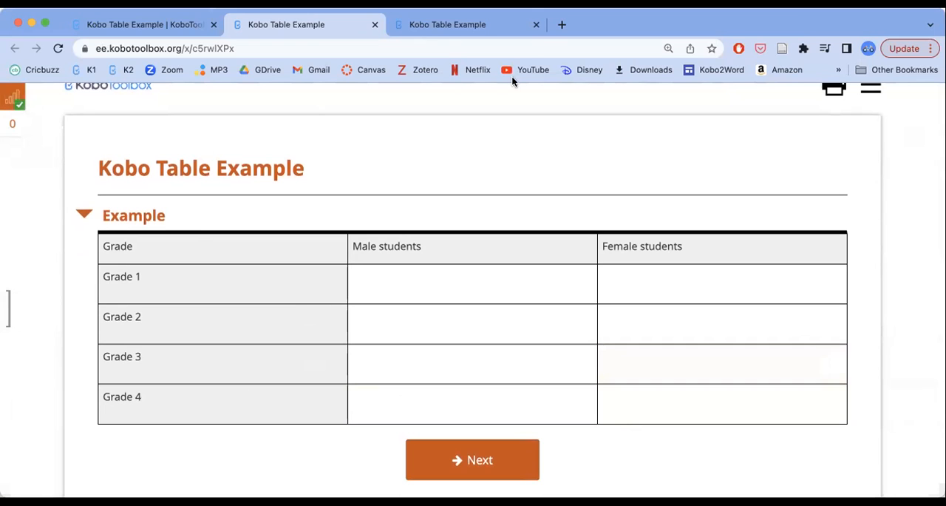
click(536, 24)
click(58, 48)
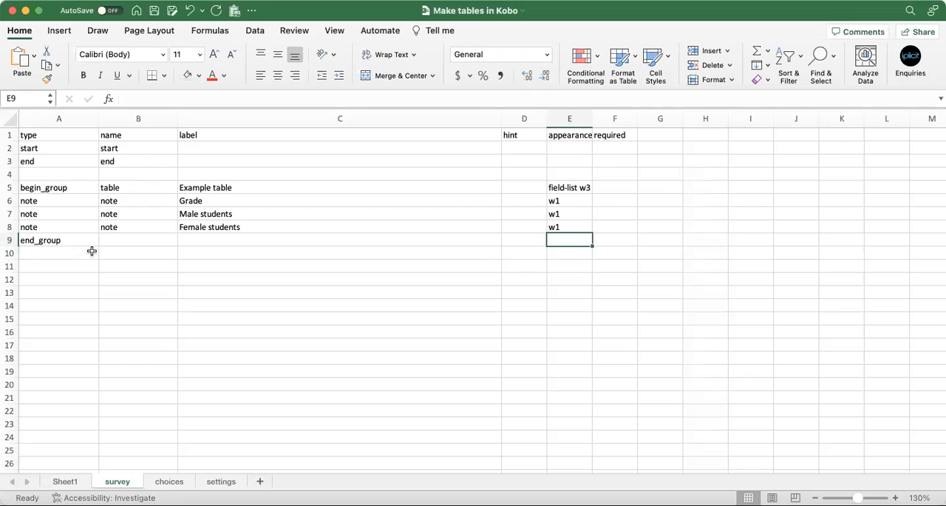
Insert four blank rows above end_group on the survey sheet and check the Grade 1 row on Sheet1
drag(9, 240, 18, 275)
right_click(46, 256)
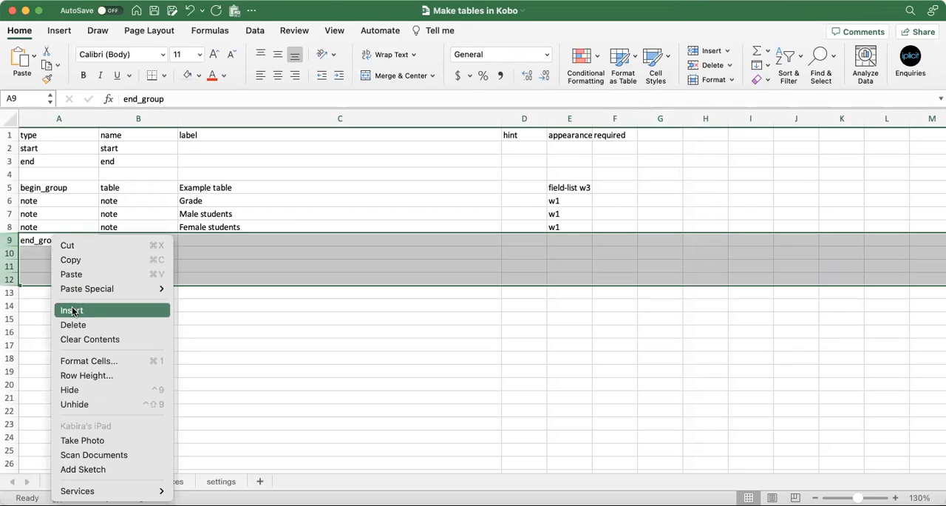
click(73, 310)
click(80, 480)
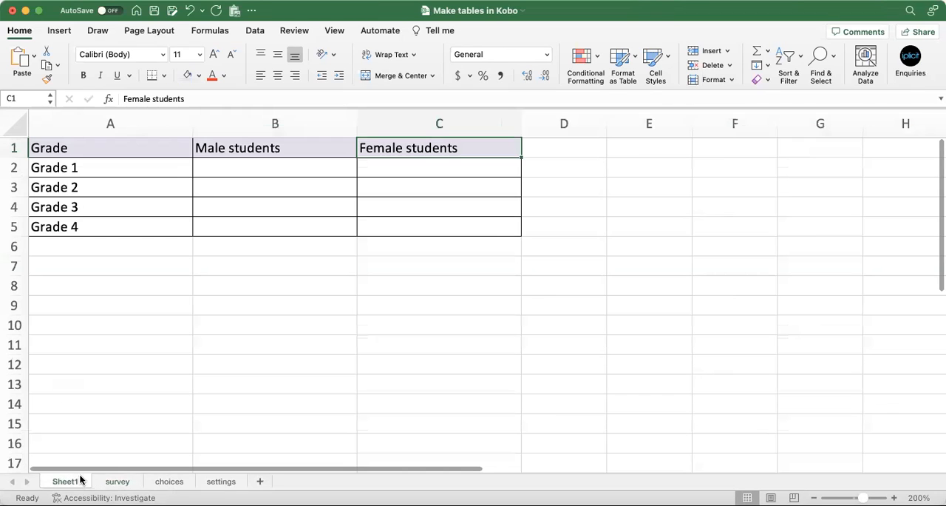
click(62, 170)
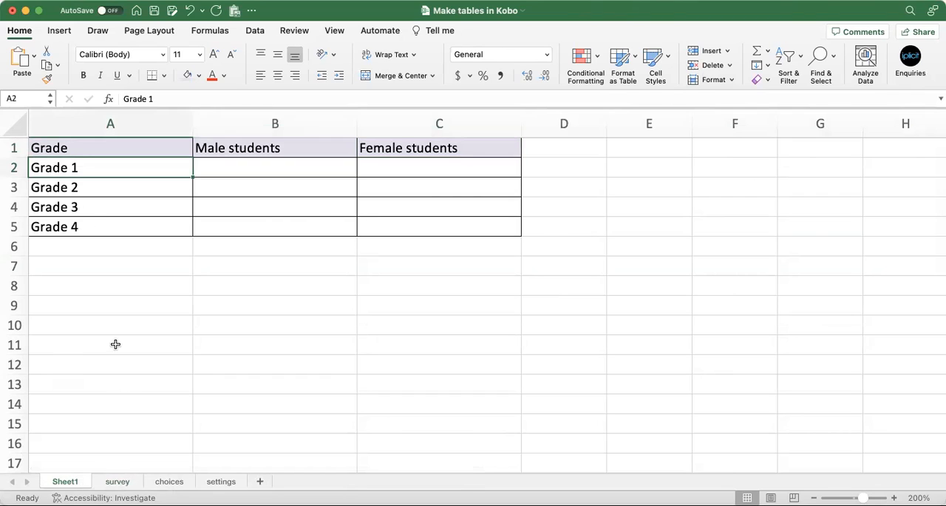
click(127, 481)
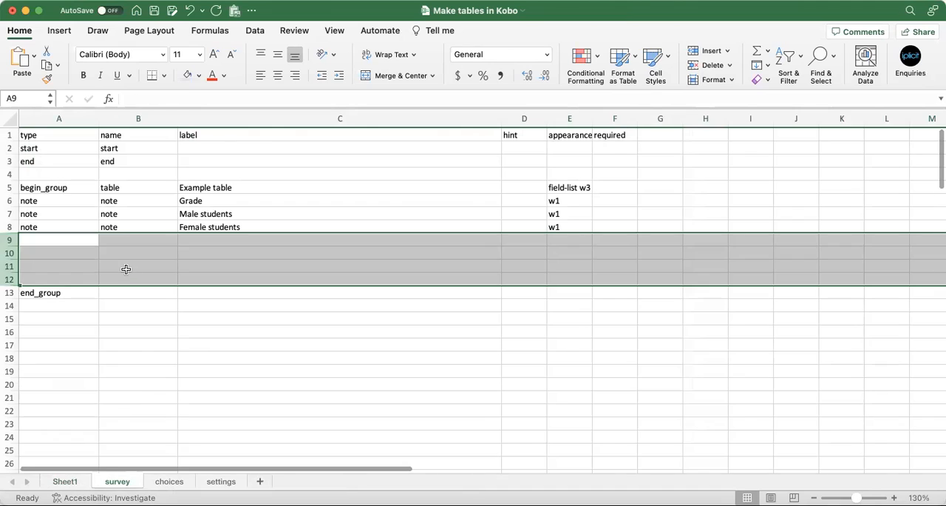
Add a note row in row 9 of the survey sheet named note, labelled Grade 1, with appearance w1
click(77, 239)
text(note)
key(Tab)
text(note)
key(Tab)
text(Grade 1)
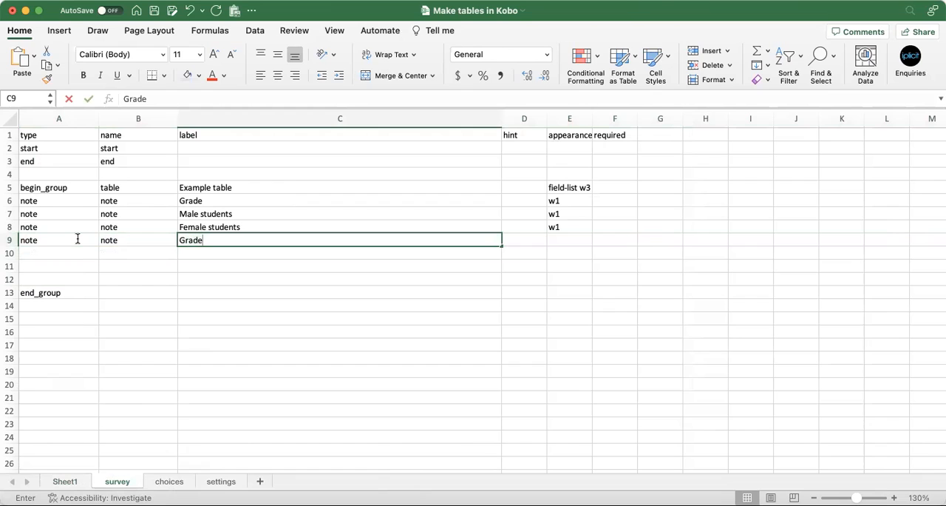
key(Return)
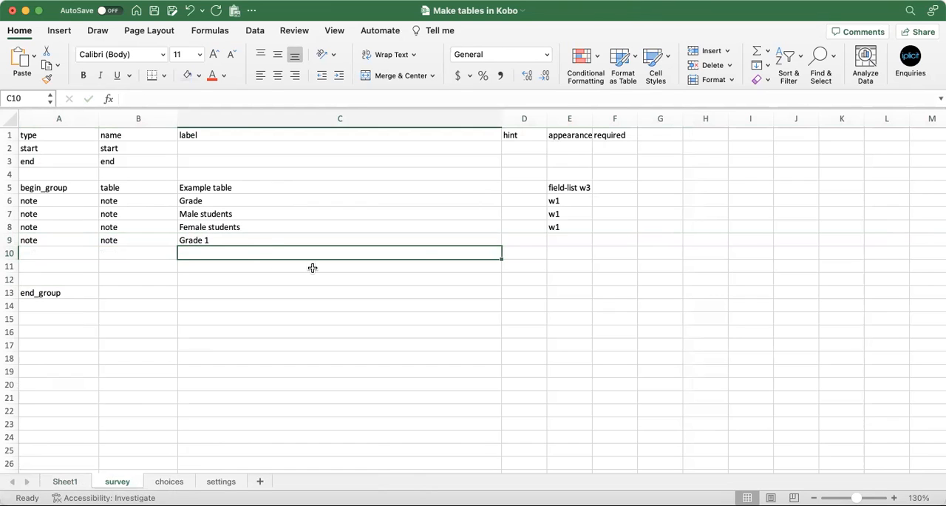
click(566, 240)
text(w1)
key(Return)
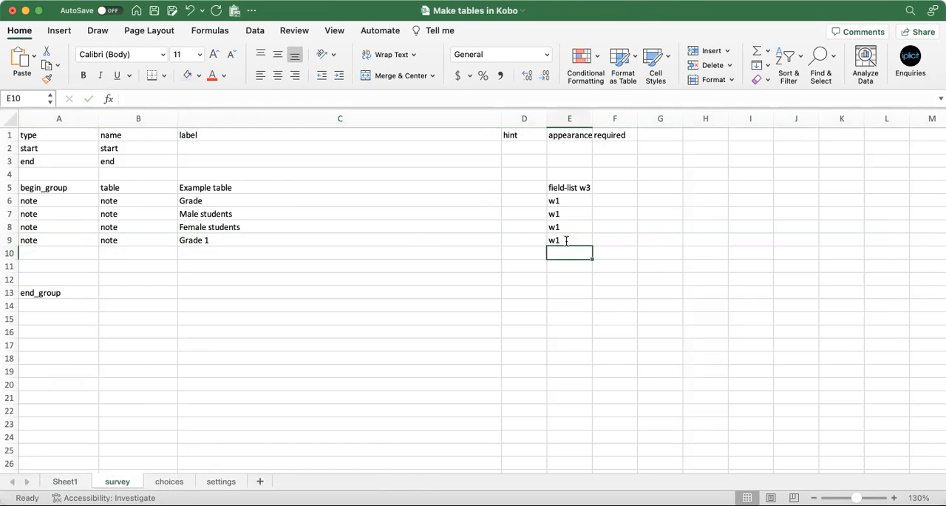
Check the table layout on Sheet1 and set the question type in row 10 of the survey sheet to integer
click(69, 481)
click(117, 481)
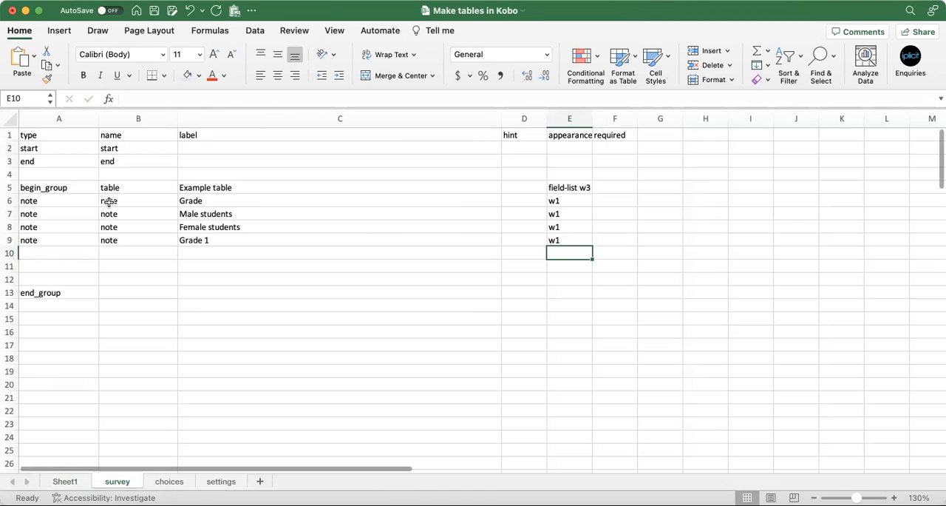
click(55, 252)
text(integer)
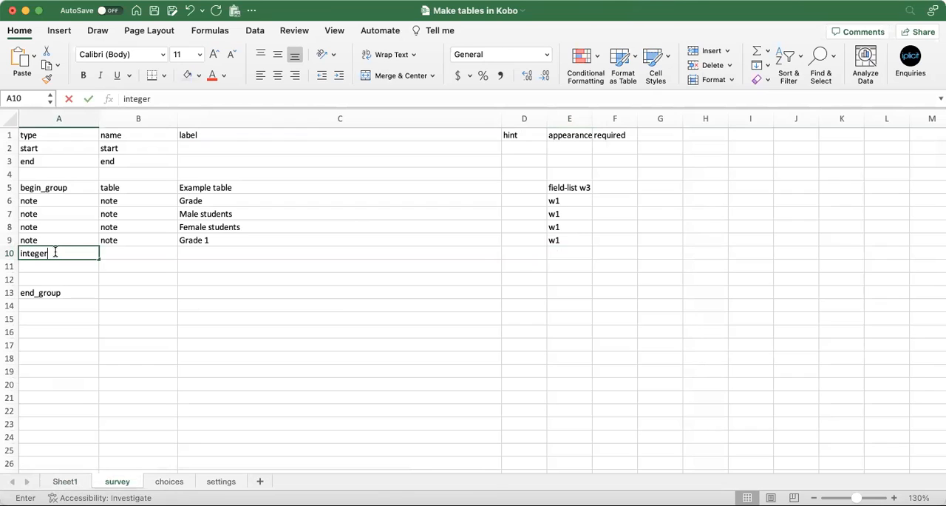
key(Tab)
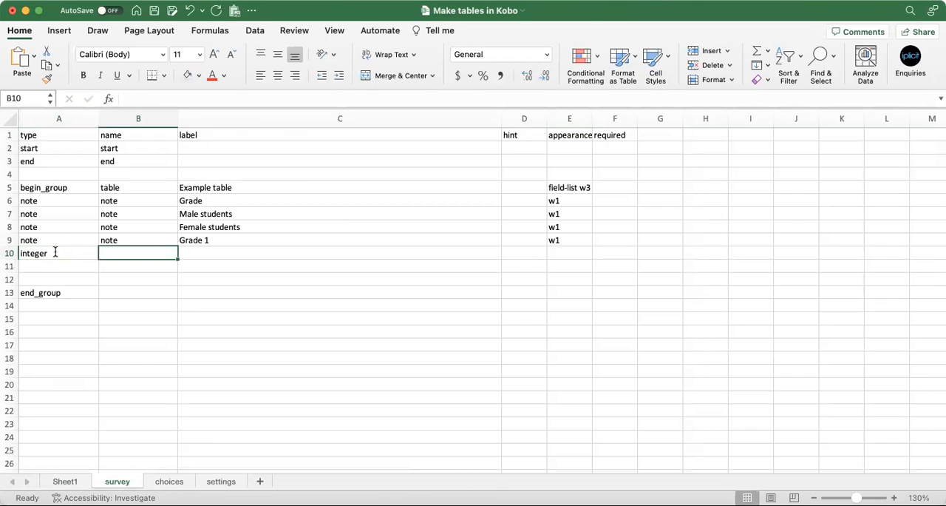
Check Sheet1 again, name the integer question in row 10 m_g1 and set its appearance to w1
click(64, 484)
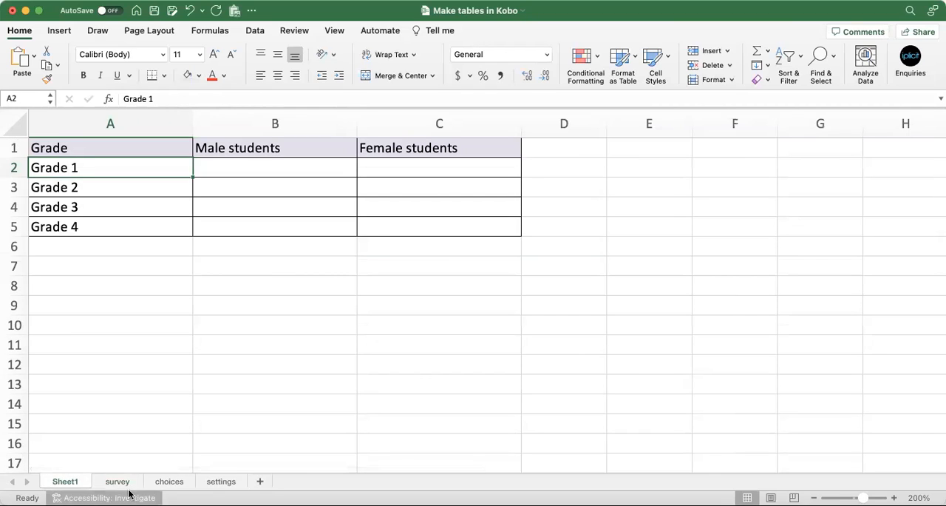
click(130, 494)
click(120, 481)
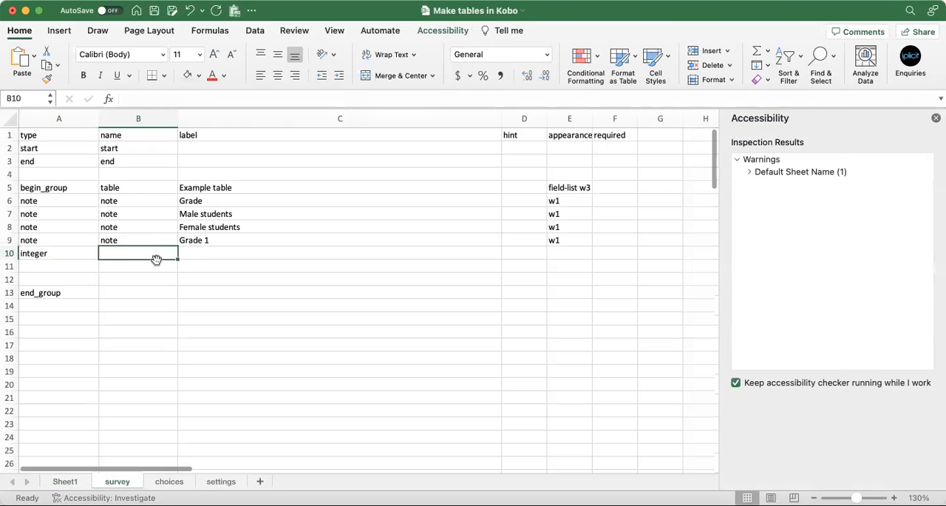
double_click(133, 248)
text(m_g1)
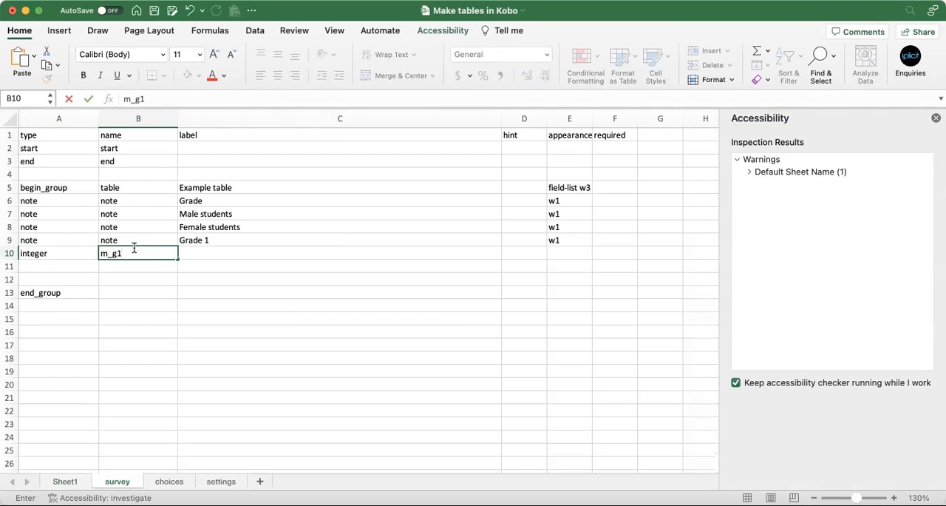
key(Tab)
key(Tab)
key(Tab)
text(w1)
key(Return)
Add a second integer question in row 11 named f_g1 with appearance w1
key(Left)
key(Left)
key(Left)
key(Left)
text(integer)
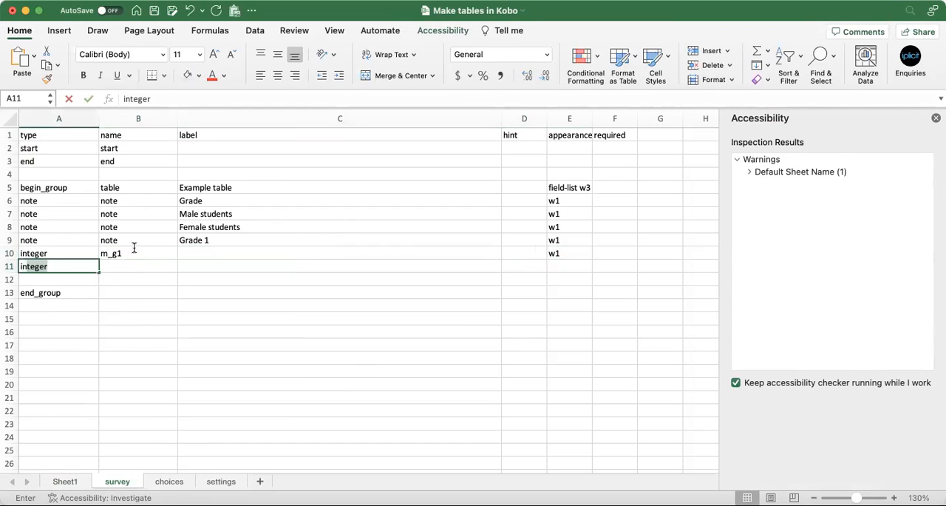
key(Tab)
text(f_g1)
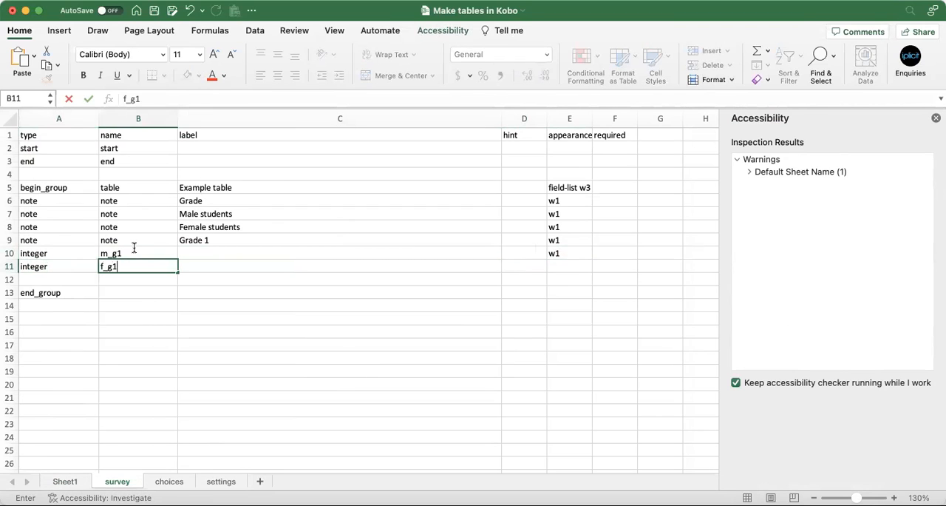
key(Tab)
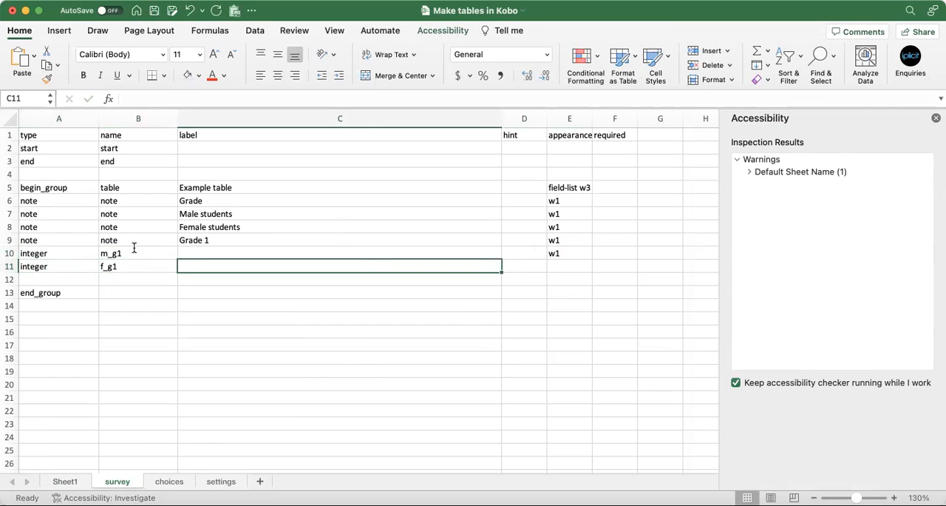
key(Tab)
key(Tab)
text(w1)
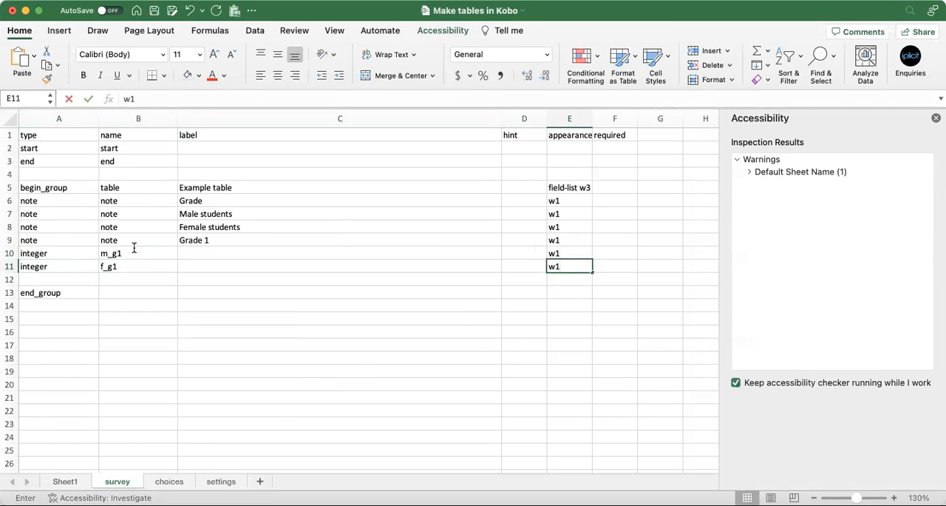
Copy the hidden-label HTML span from the example group further down the survey sheet into the labels of m_g1 and f_g1
click(214, 253)
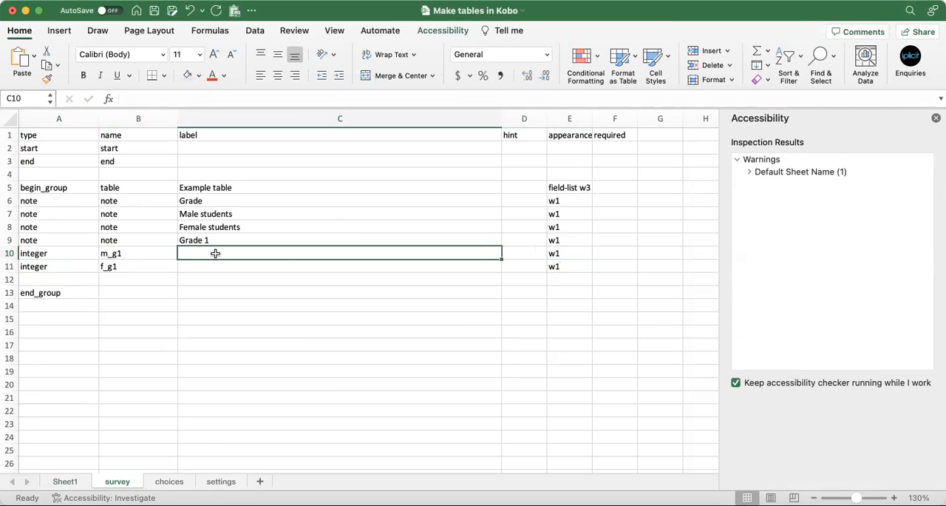
scroll(215, 254, down, 8)
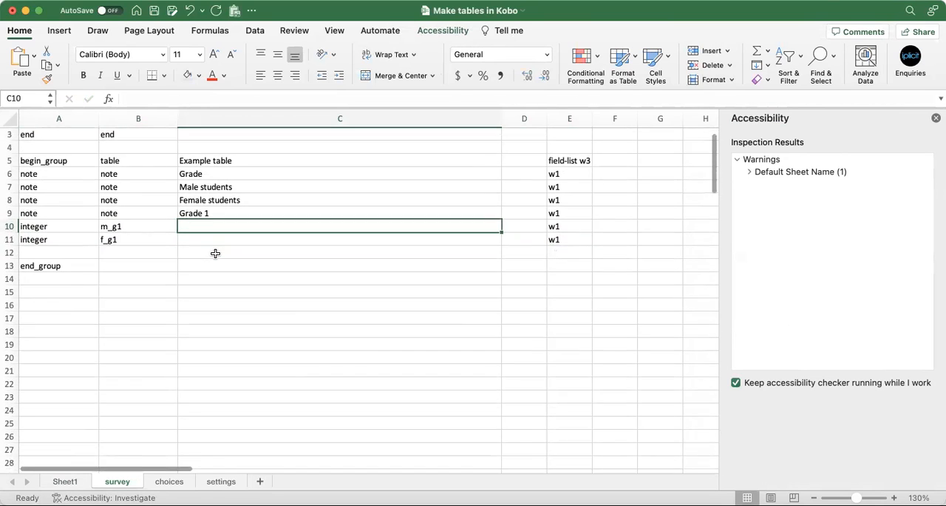
scroll(215, 253, down, 5)
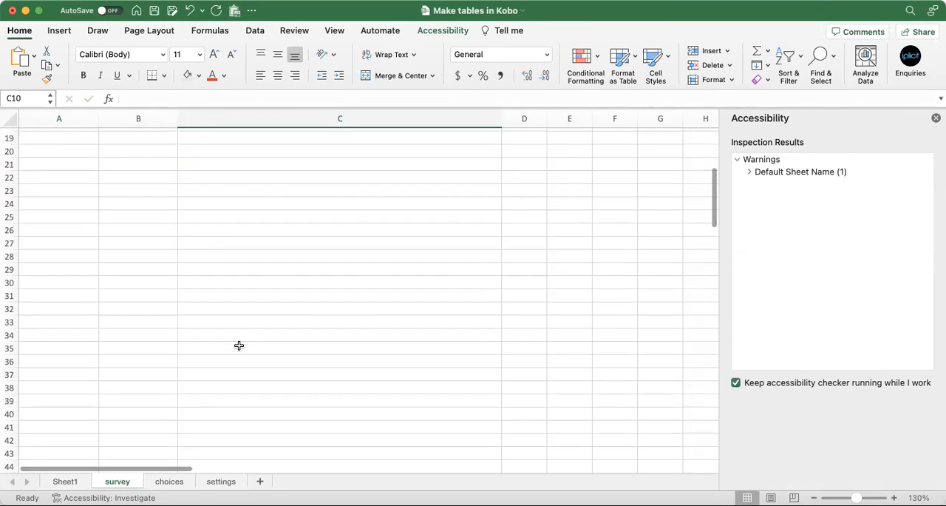
click(248, 405)
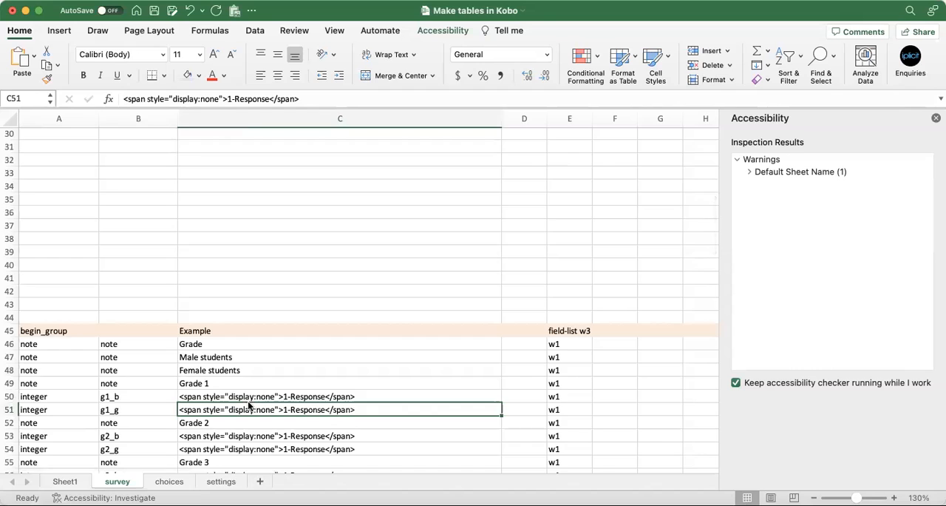
key(super+c)
scroll(247, 391, up, 10)
click(240, 253)
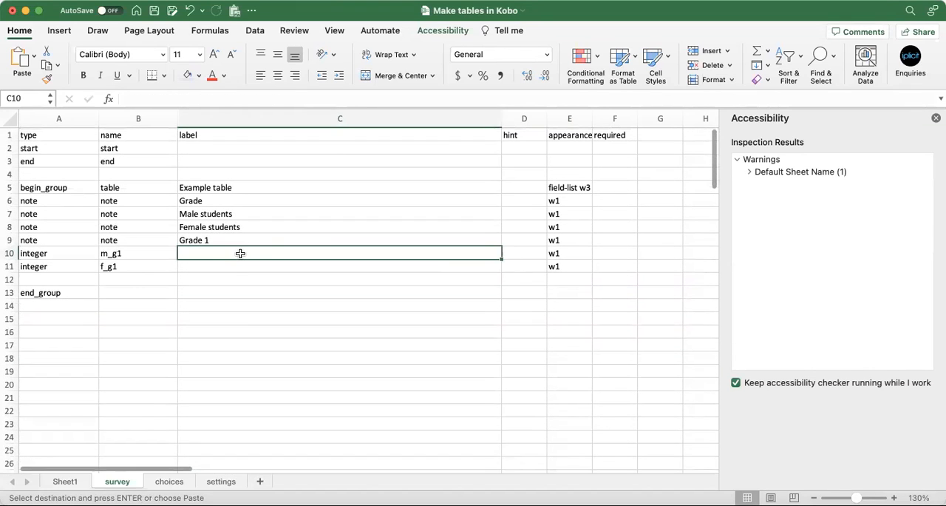
key(super+v)
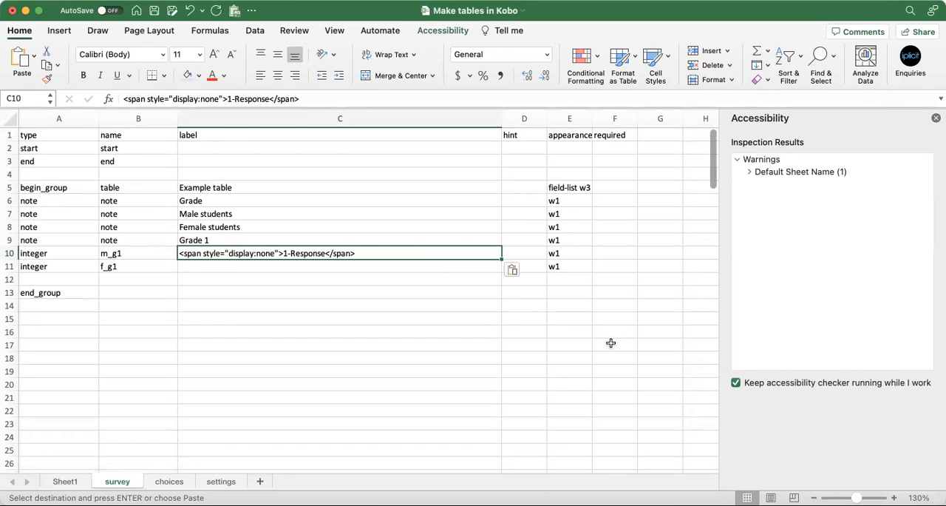
key(Down)
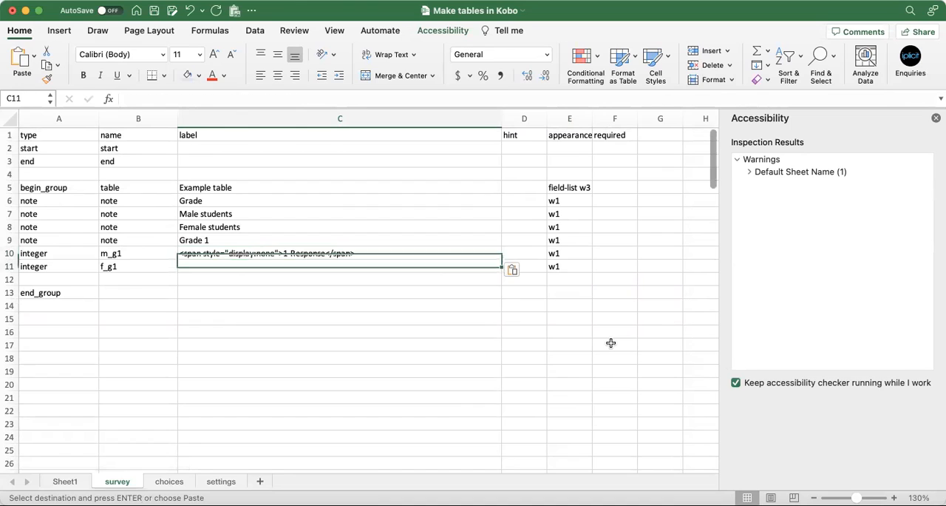
key(super+v)
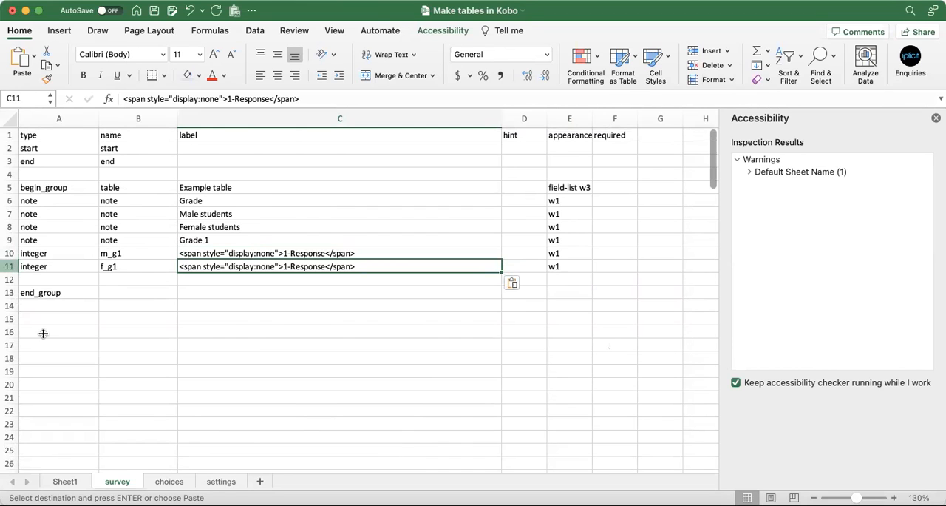
Delete the blank row above end_group, save the workbook and select the appearance cells of the Grade 1 rows
right_click(9, 280)
click(33, 324)
key(super+s)
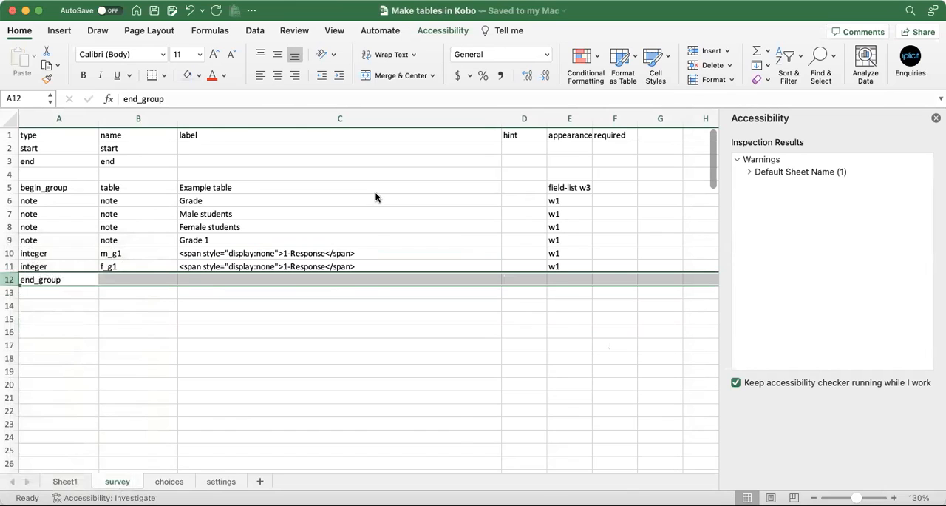
drag(582, 198, 580, 269)
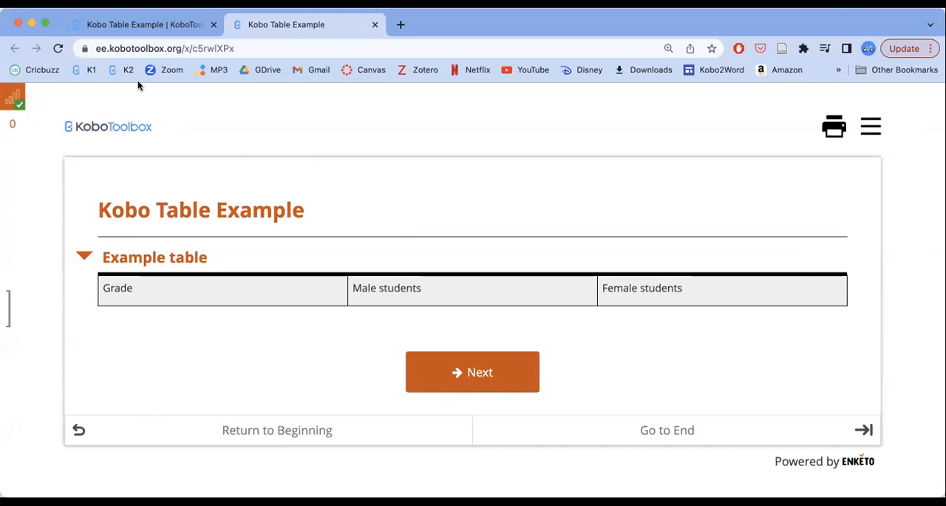
Switch to the KoboToolbox project page in the browser, replace the form with the saved XLSForm and redeploy it over the existing deployment
click(155, 26)
click(877, 194)
click(414, 289)
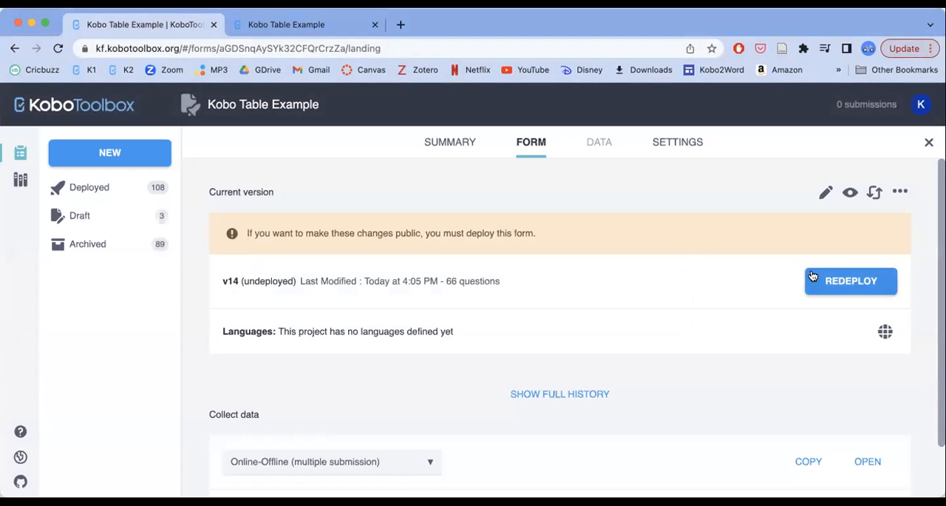
click(851, 281)
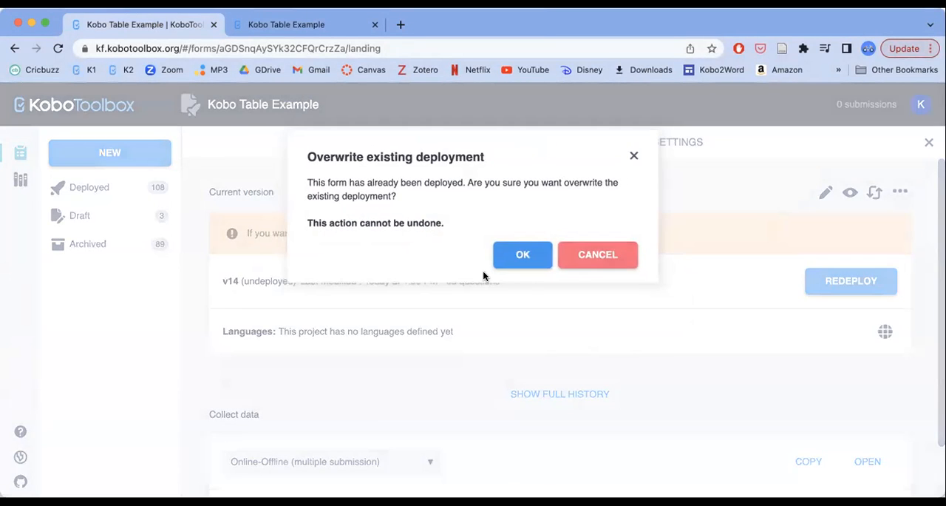
click(512, 256)
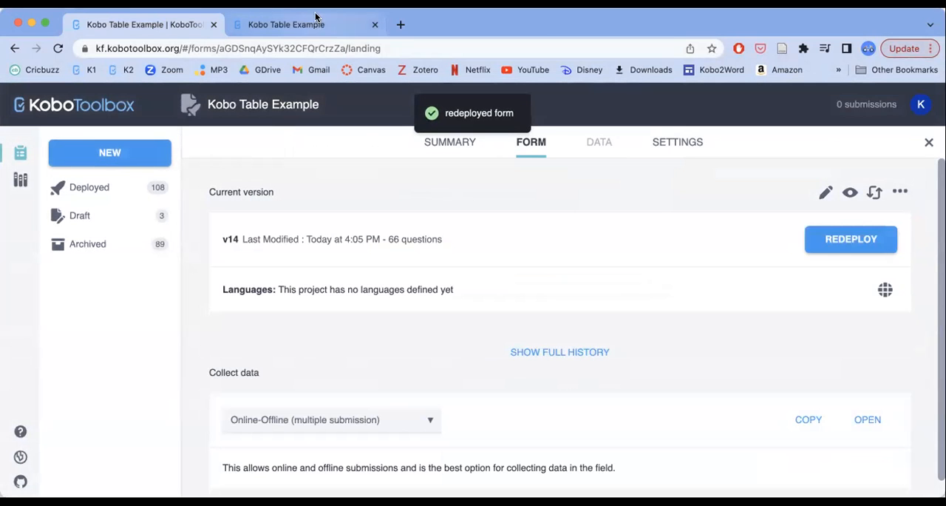
Open the web form from the project page, return to the original form page and reload it to view the table
click(865, 419)
click(536, 26)
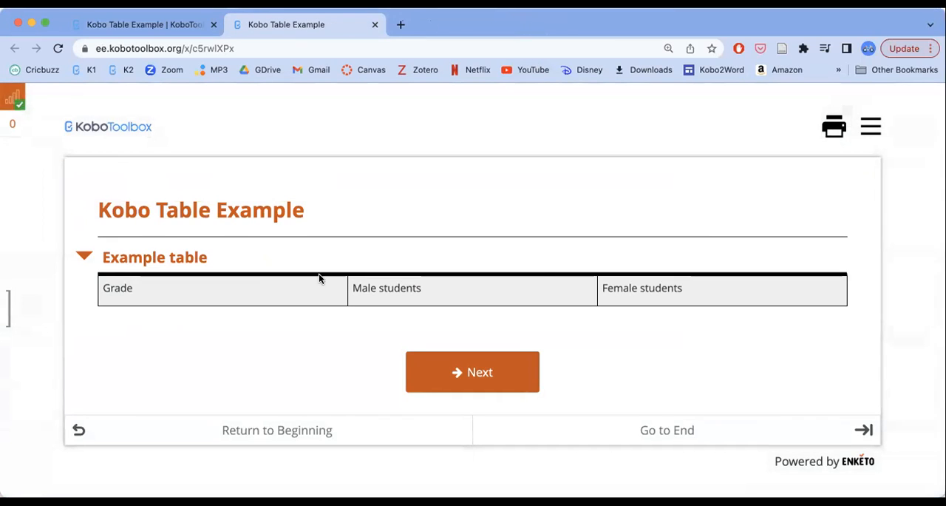
click(58, 48)
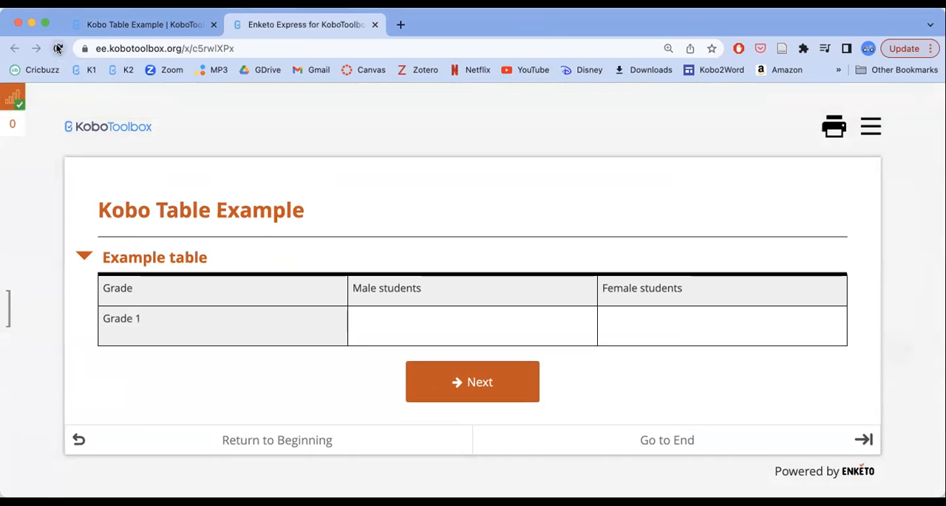
scroll(79, 339, down, 1)
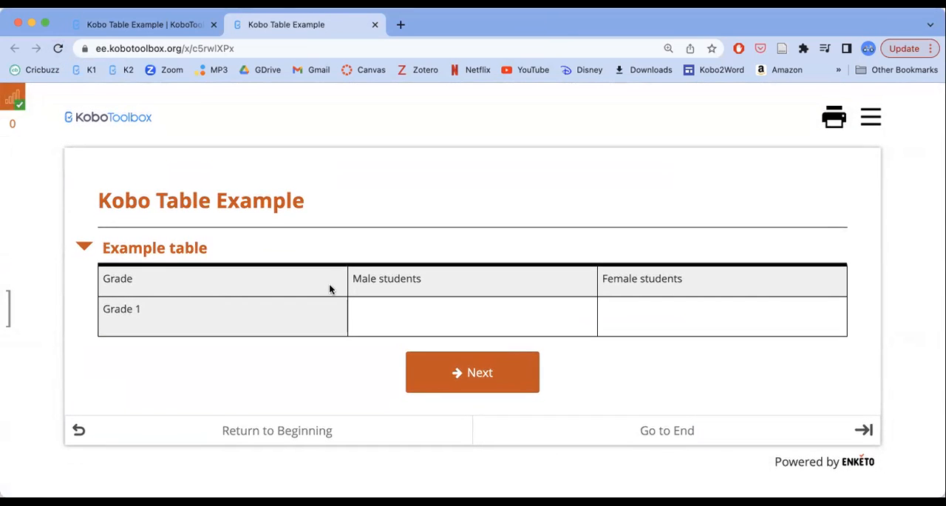
Test the Grade 1 row of the web form with 42 male students and 30 female students
click(436, 302)
click(746, 300)
text(42)
click(764, 324)
text(30)
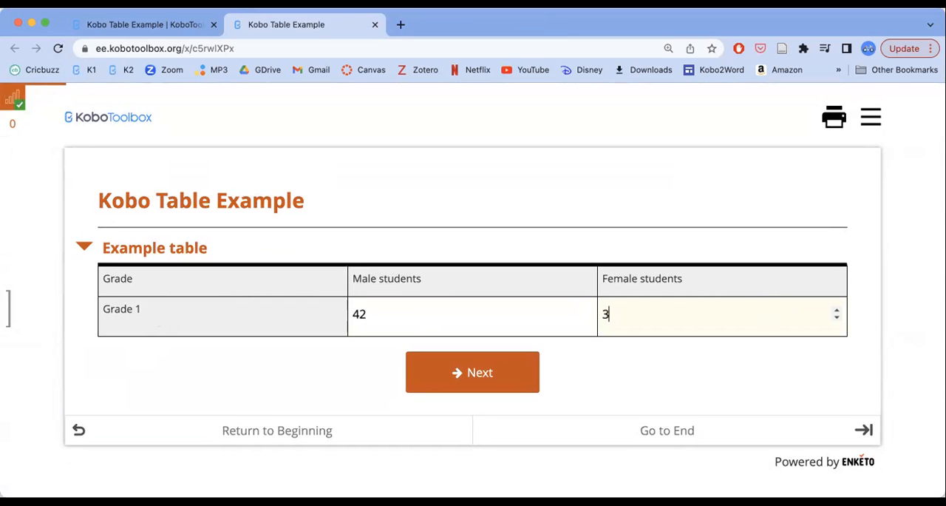
click(653, 376)
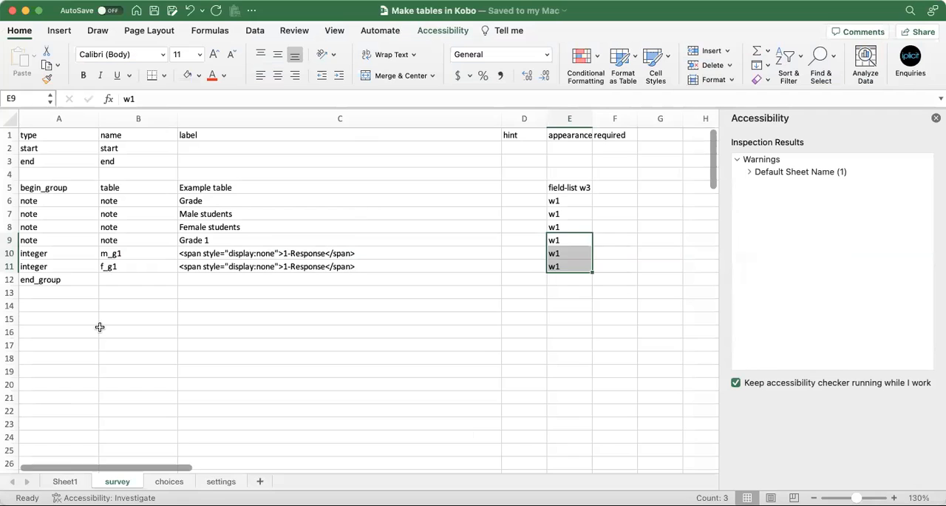
Back in Excel, copy the three Grade 1 rows of the survey sheet and insert the copies above end_group
scroll(99, 325, down, 2)
drag(12, 179, 13, 204)
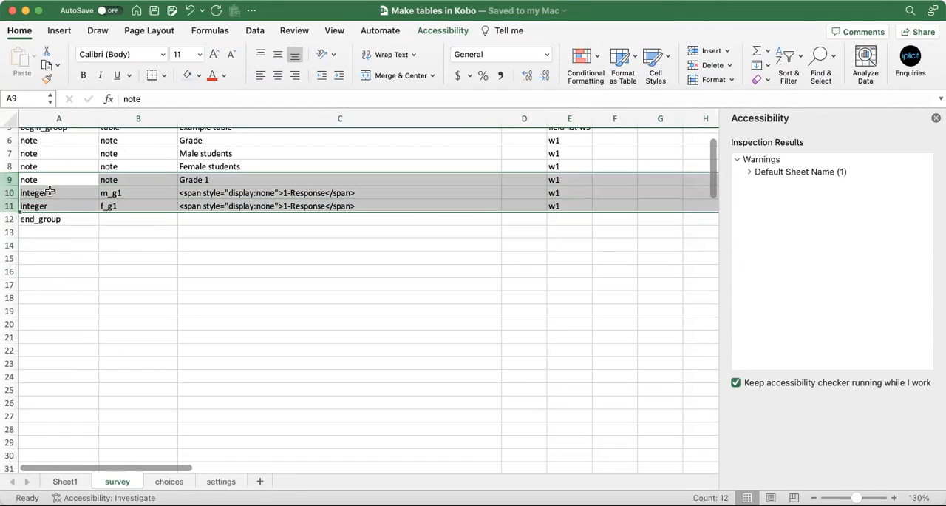
right_click(53, 190)
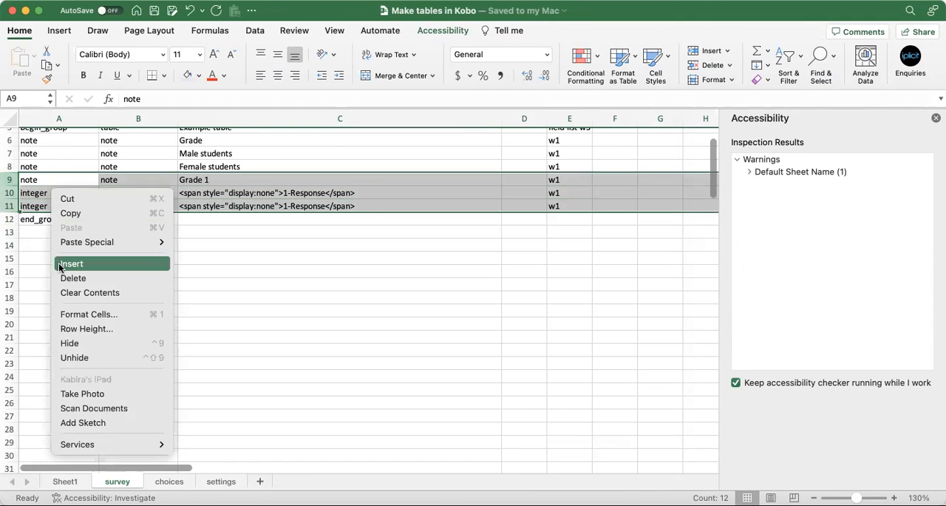
click(70, 213)
right_click(12, 219)
click(40, 288)
right_click(12, 257)
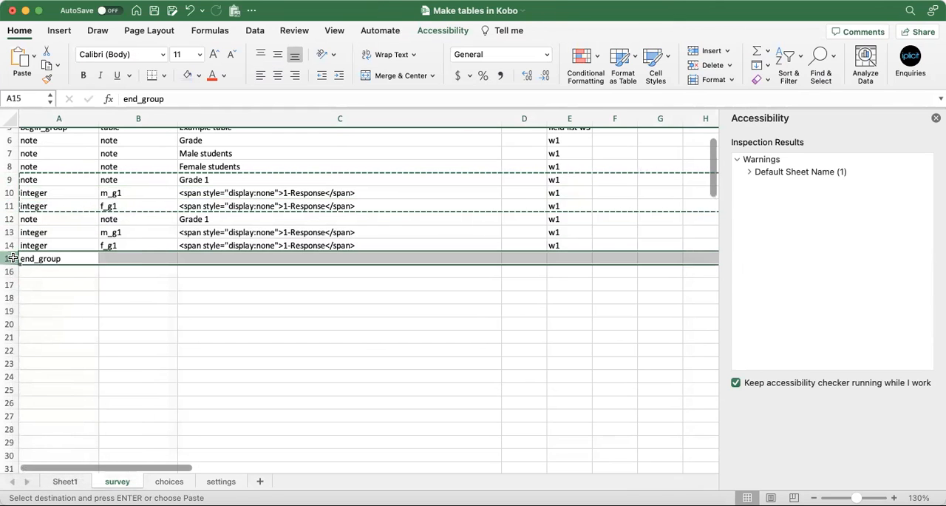
click(197, 318)
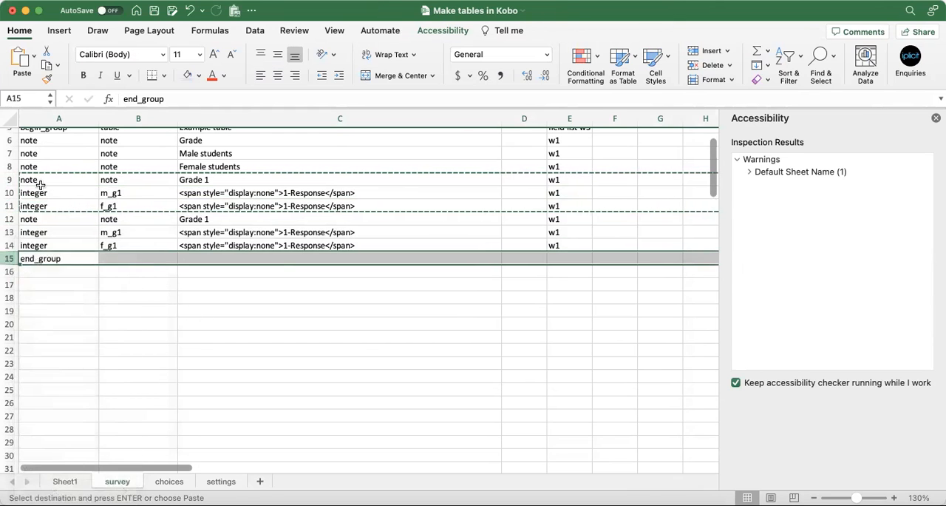
Copy the six grade rows 9 to 14 of the survey sheet and insert the copies above end_group
drag(12, 180, 13, 242)
right_click(76, 211)
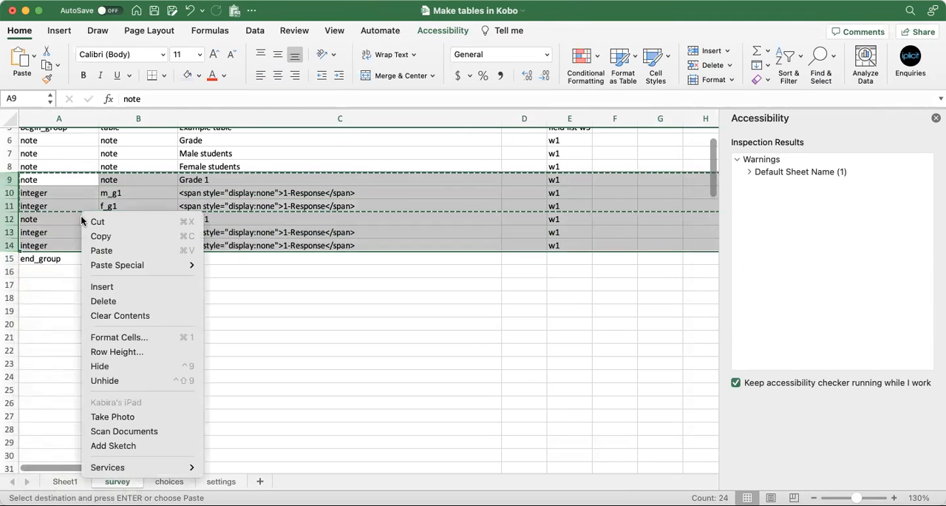
click(89, 235)
click(14, 258)
right_click(12, 257)
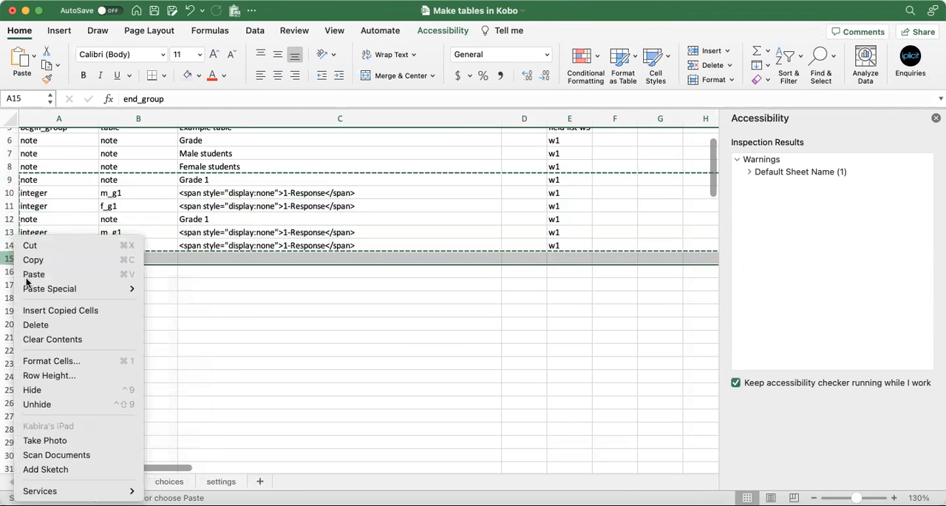
click(41, 309)
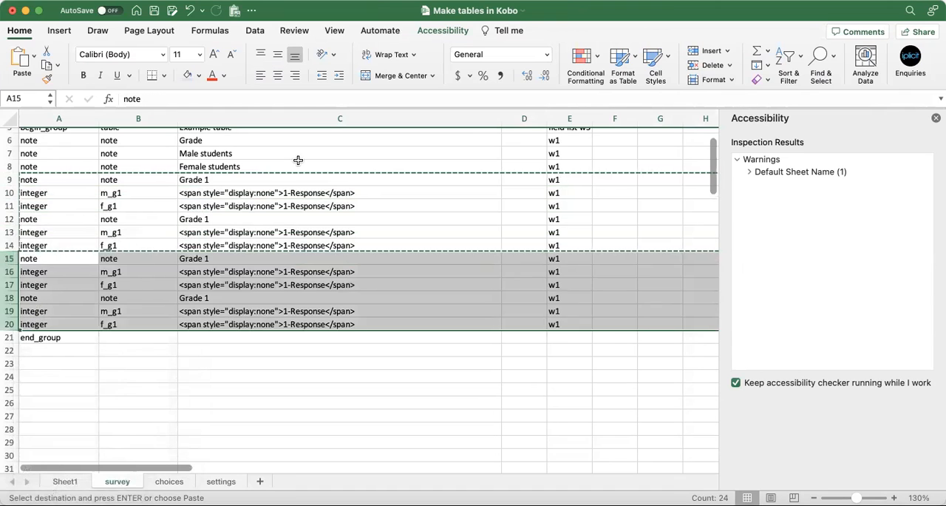
Relabel the three copied grade notes in the label column as Grade 2, Grade 3 and Grade 4
double_click(213, 219)
text(2)
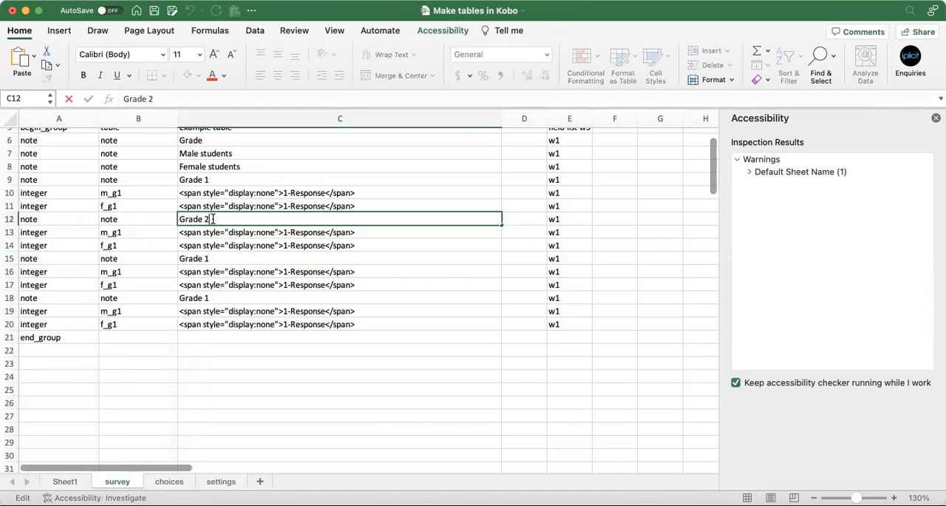
double_click(211, 258)
key(BackSpace)
text(3)
double_click(210, 297)
key(BackSpace)
key(Return)
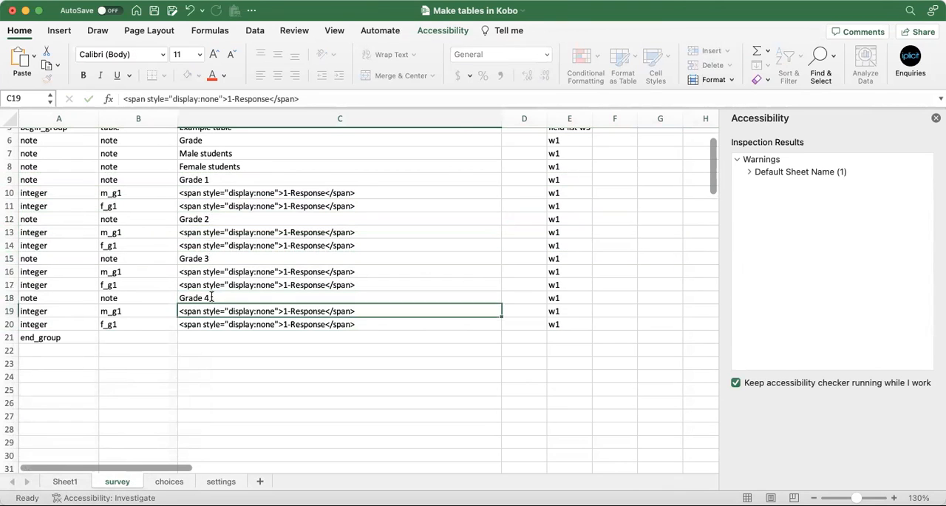
Rename the two integer questions under Grade 2 as m_g2 and f_g2
scroll(211, 297, up, 5)
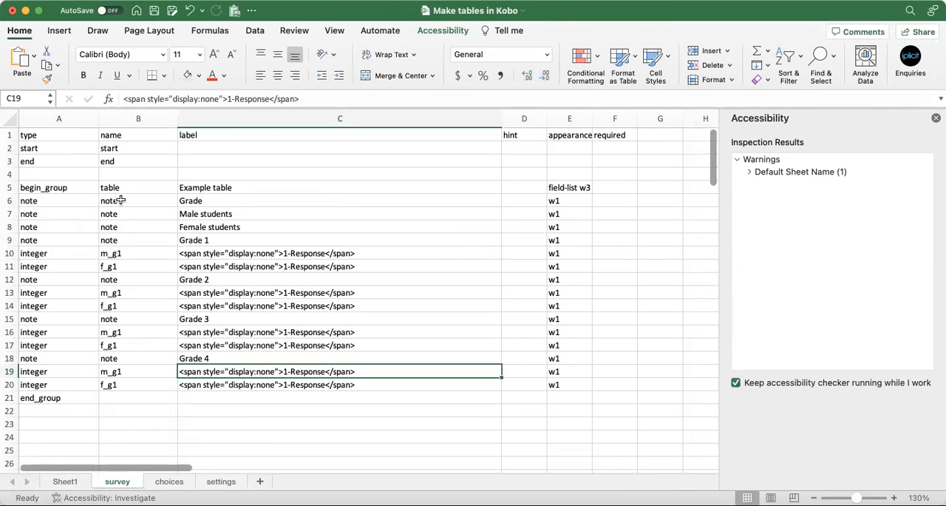
click(120, 199)
key(Down)
key(Down)
key(Down)
key(Down)
key(Down)
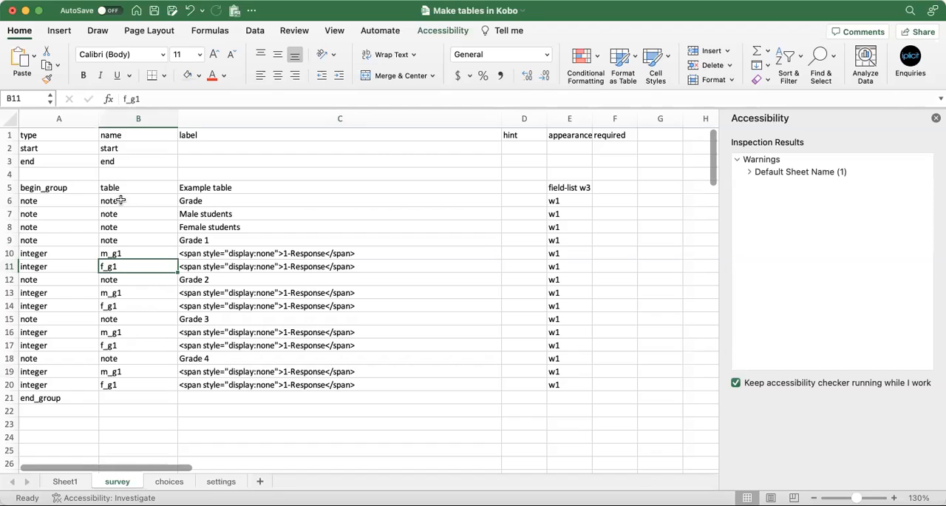
double_click(127, 292)
text(2)
key(Return)
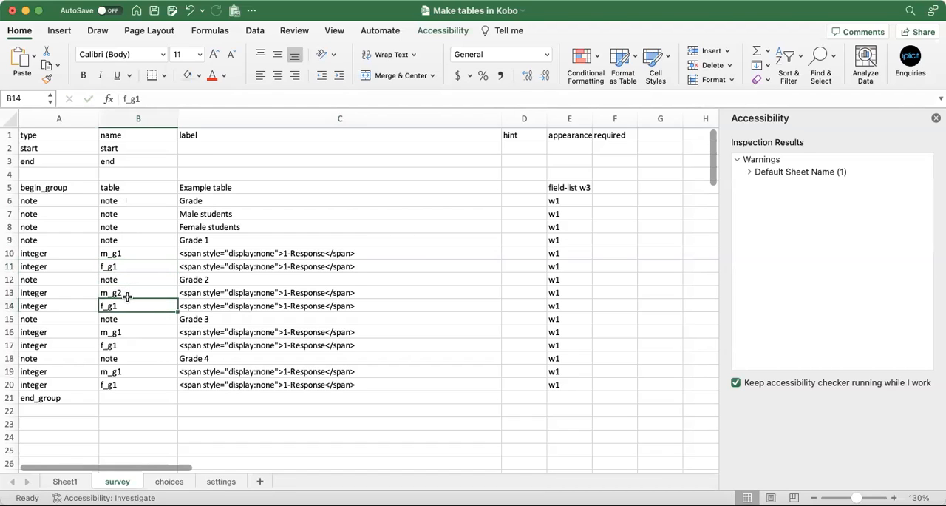
double_click(127, 306)
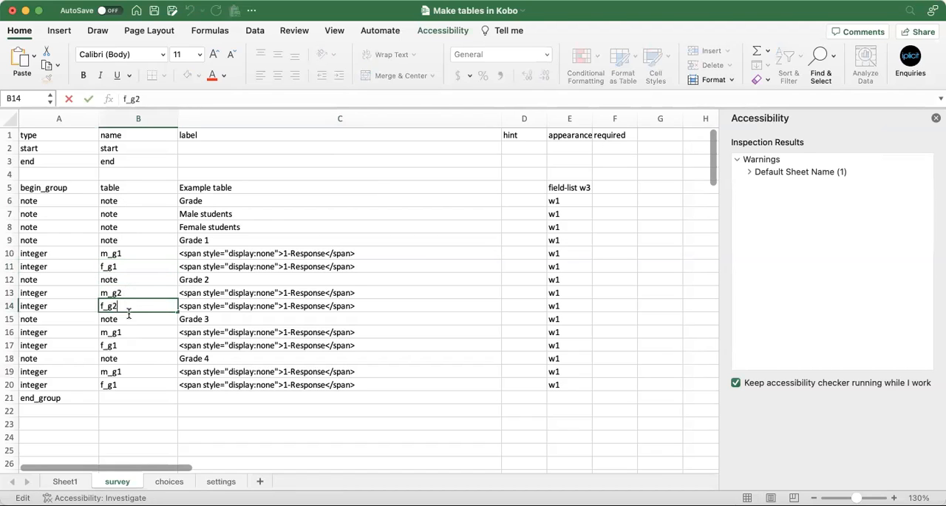
key(Return)
Rename the two integer questions under Grade 3 as m_g3 and f_g3
double_click(128, 332)
text(3)
key(Return)
double_click(127, 345)
key(BackSpace)
text(3)
key(Return)
Rename the two integer questions under Grade 4 as m_g4 and f_g4, and save the workbook
double_click(124, 371)
key(BackSpace)
text(4)
key(Return)
double_click(119, 384)
key(BackSpace)
text(4)
key(Return)
key(super+s)
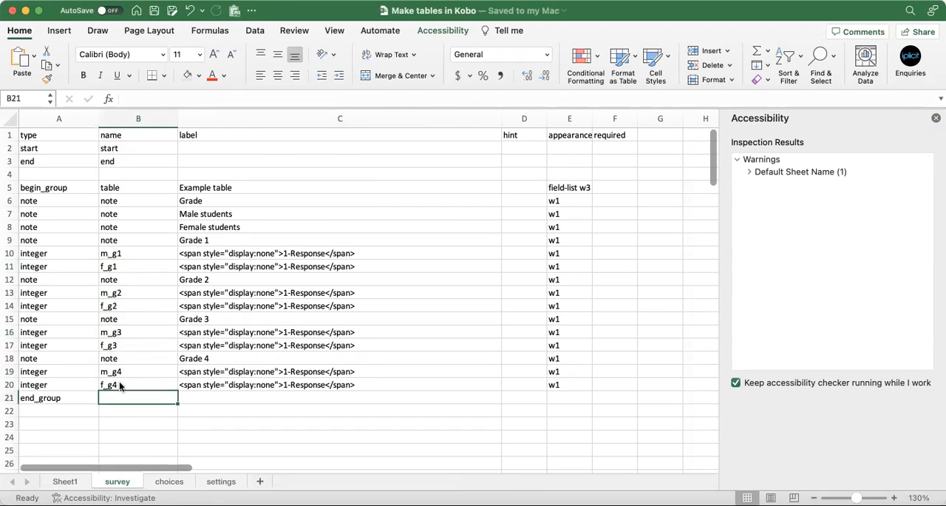
drag(9, 253, 13, 379)
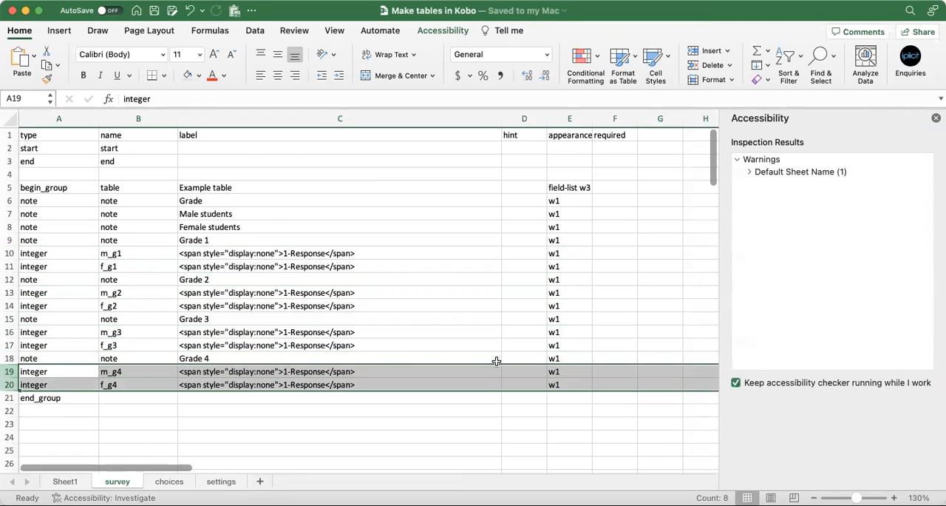
drag(553, 357, 557, 382)
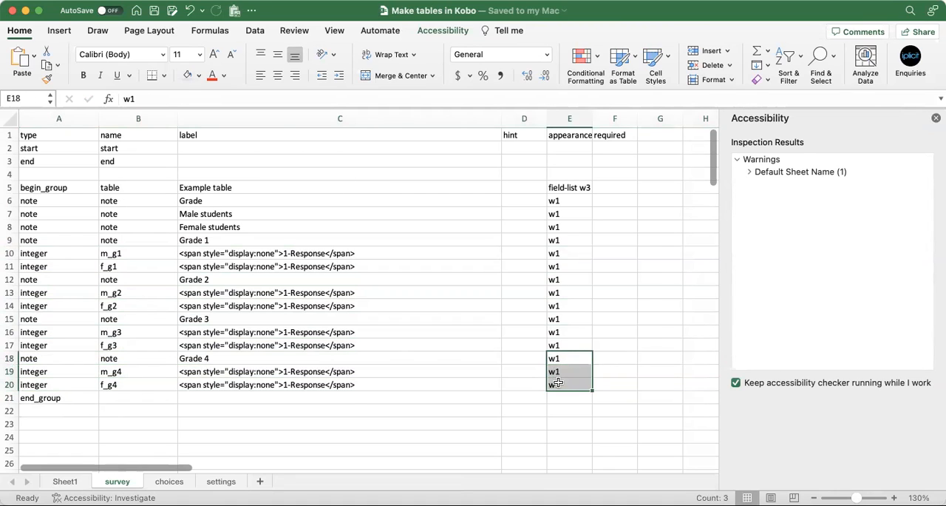
drag(560, 201, 567, 385)
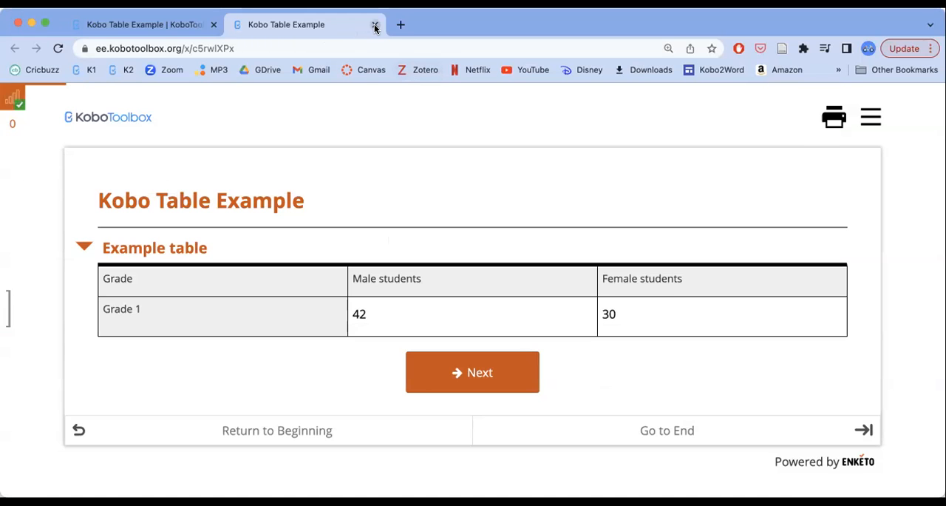
Switch to the KoboToolbox project page in the browser, replace the form with the updated XLSForm and redeploy it
click(375, 24)
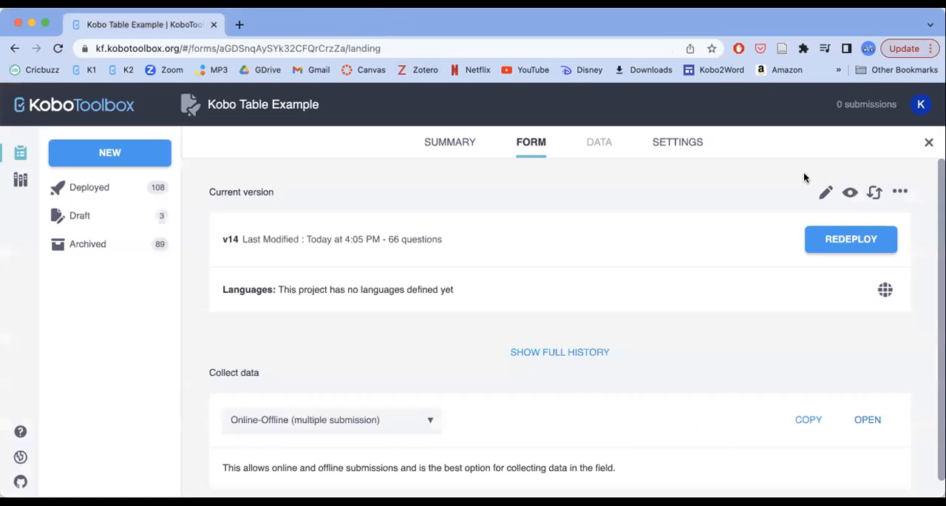
click(873, 191)
click(368, 263)
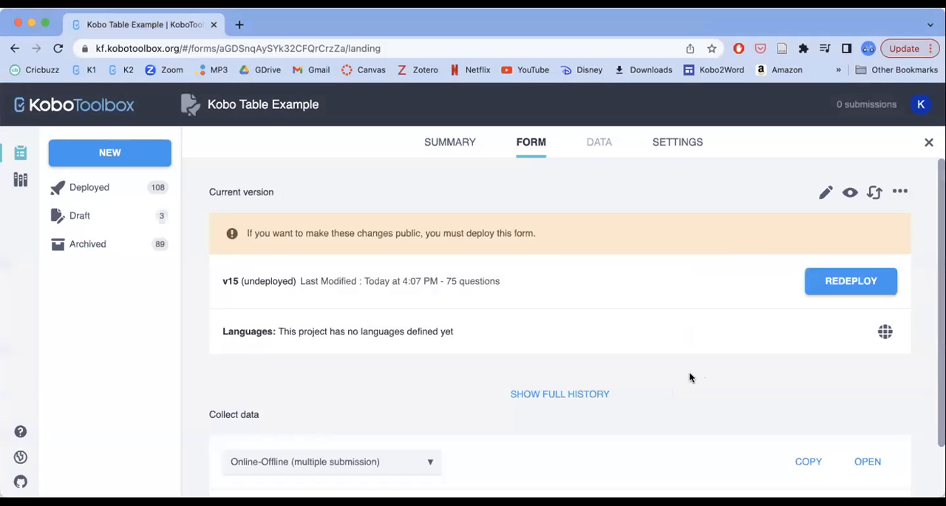
click(839, 281)
click(531, 263)
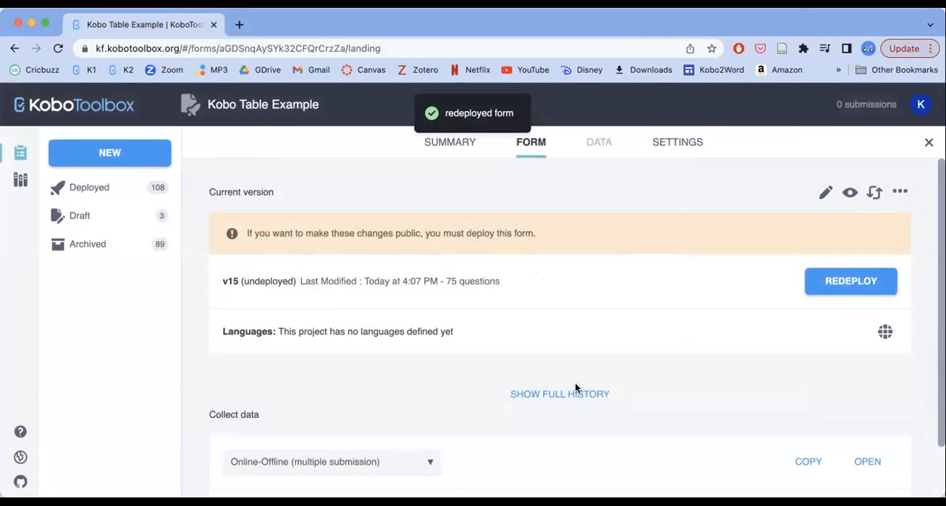
Open the web form from the project page and reload it to examine the table with all four grade rows
click(863, 421)
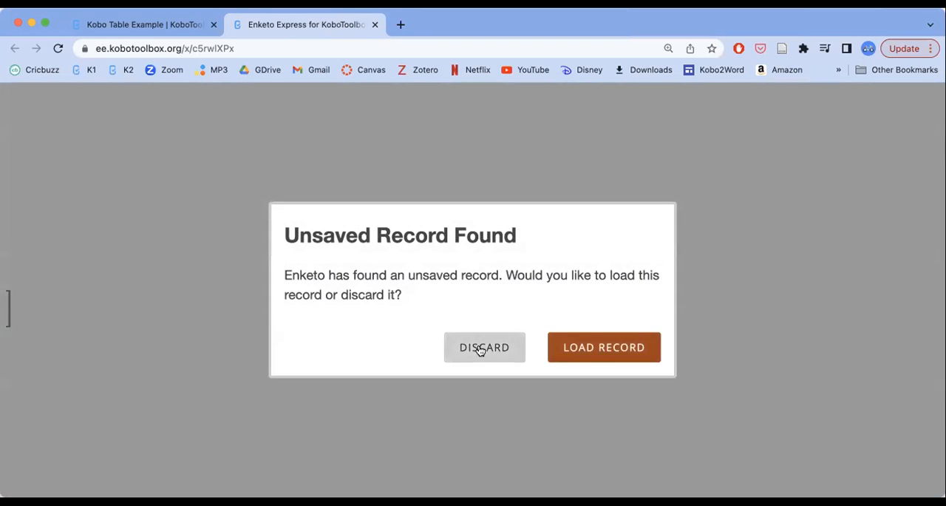
click(481, 348)
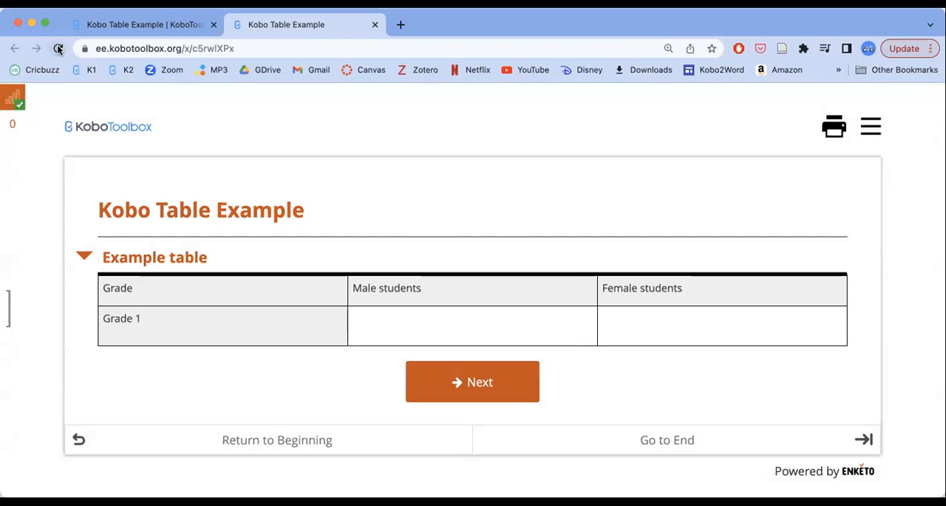
click(59, 48)
scroll(119, 232, down, 2)
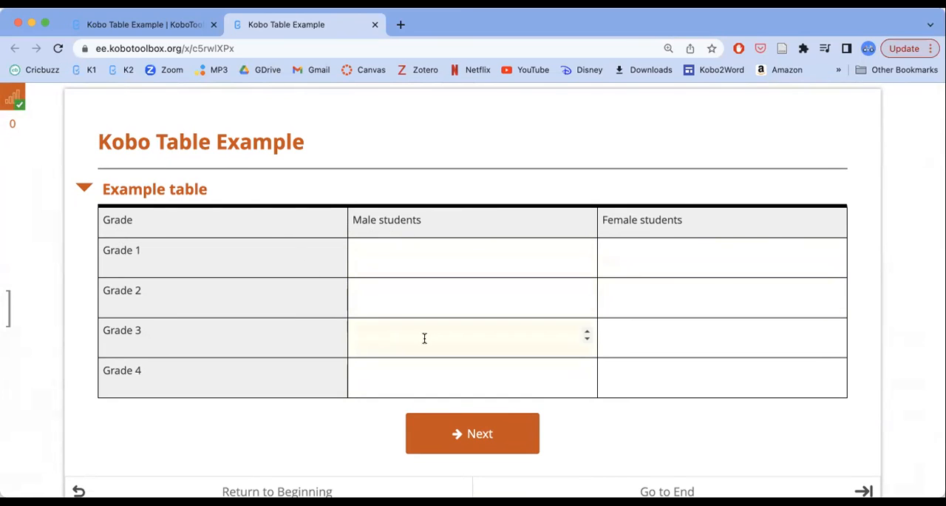
scroll(482, 409, down, 1)
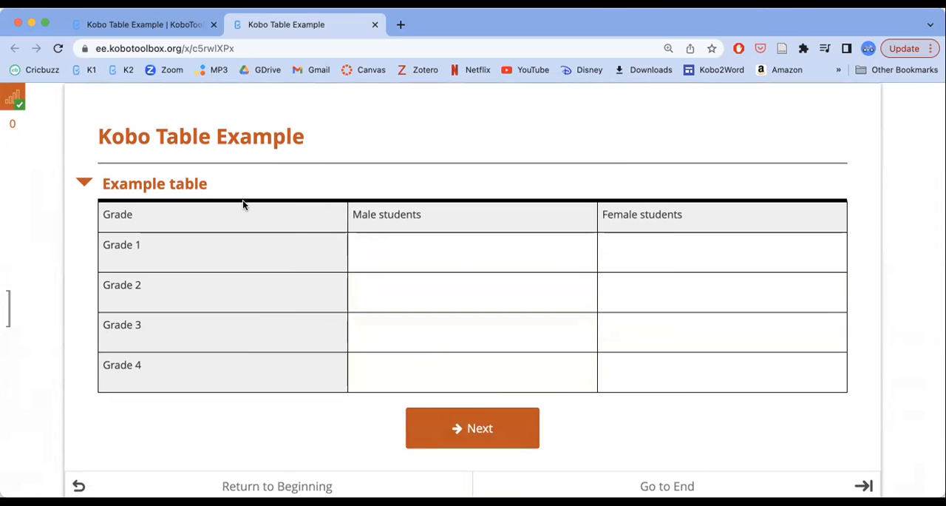
scroll(456, 265, down, 2)
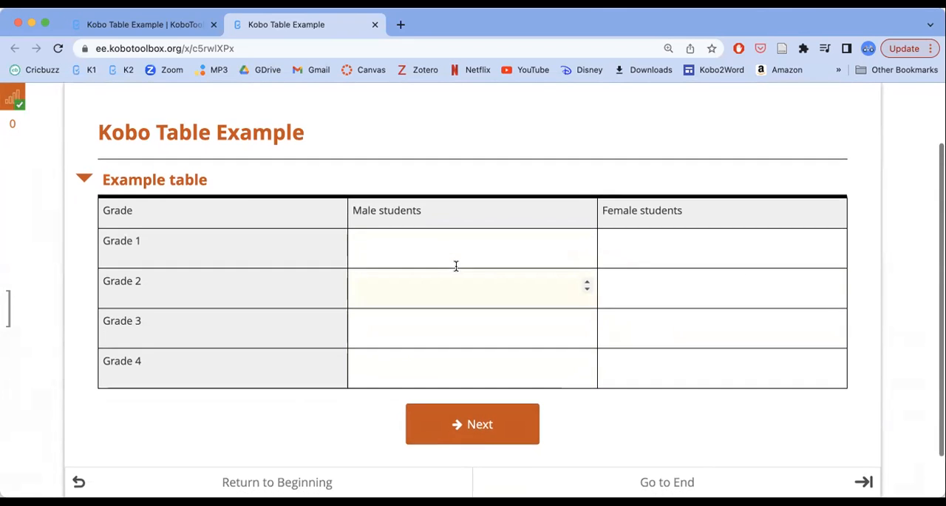